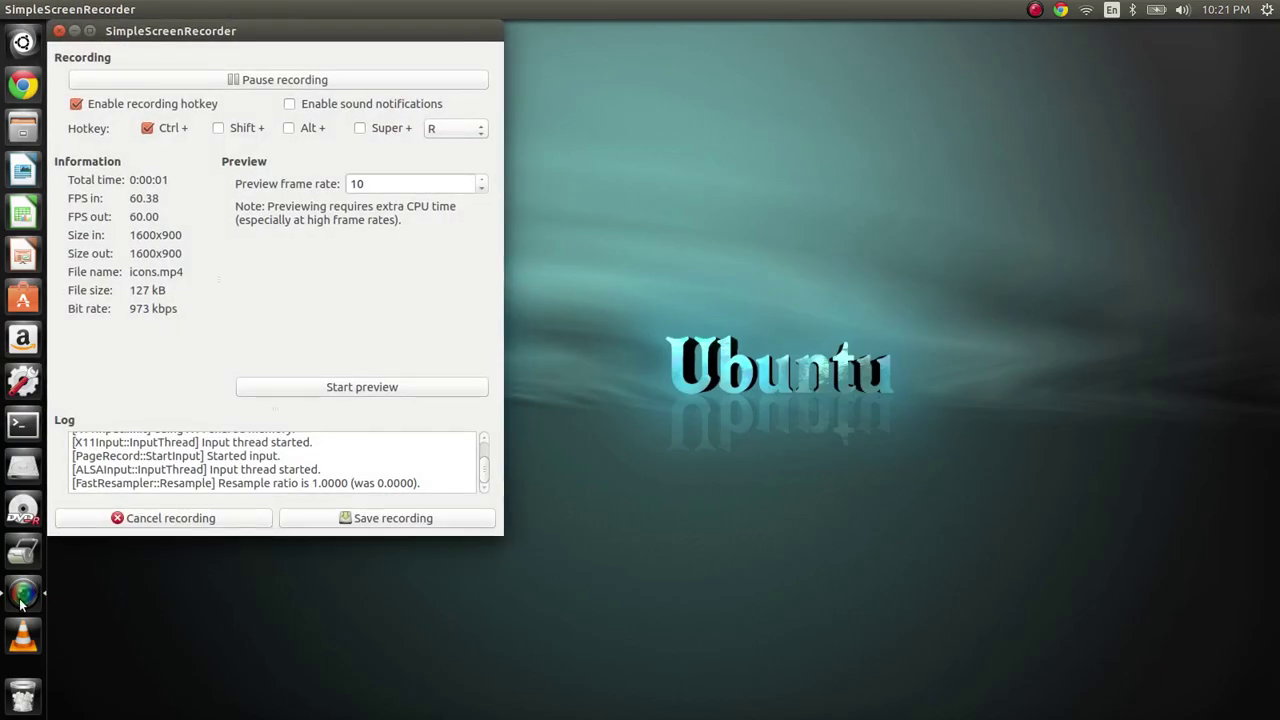
Minimize the SimpleScreenRecorder window and clear the file selection on the desktop.
click(75, 32)
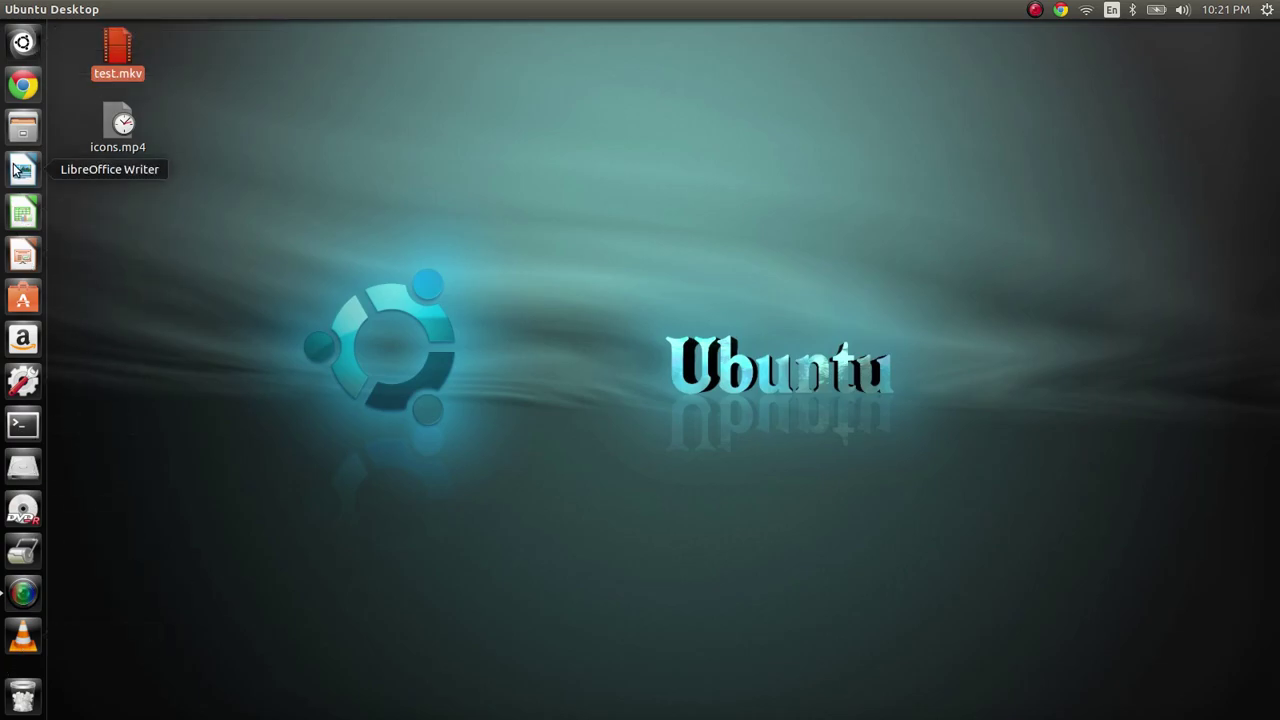
click(391, 77)
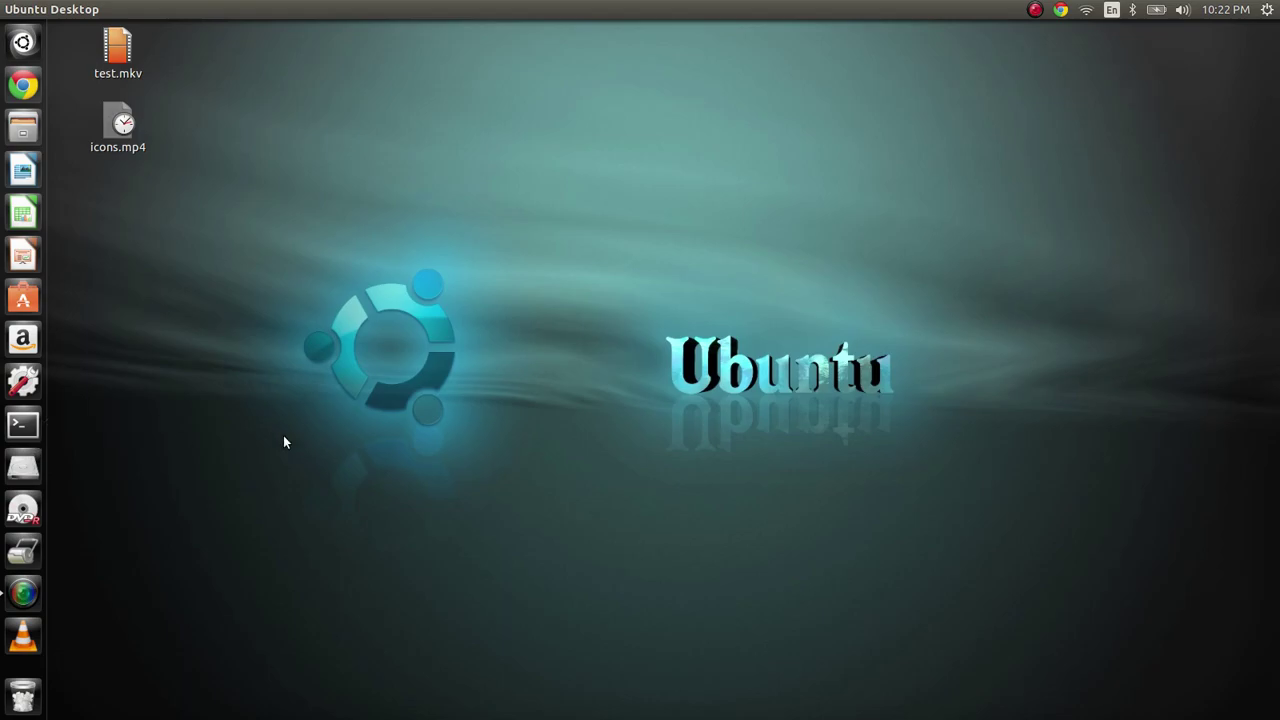
click(27, 44)
text(terminal)
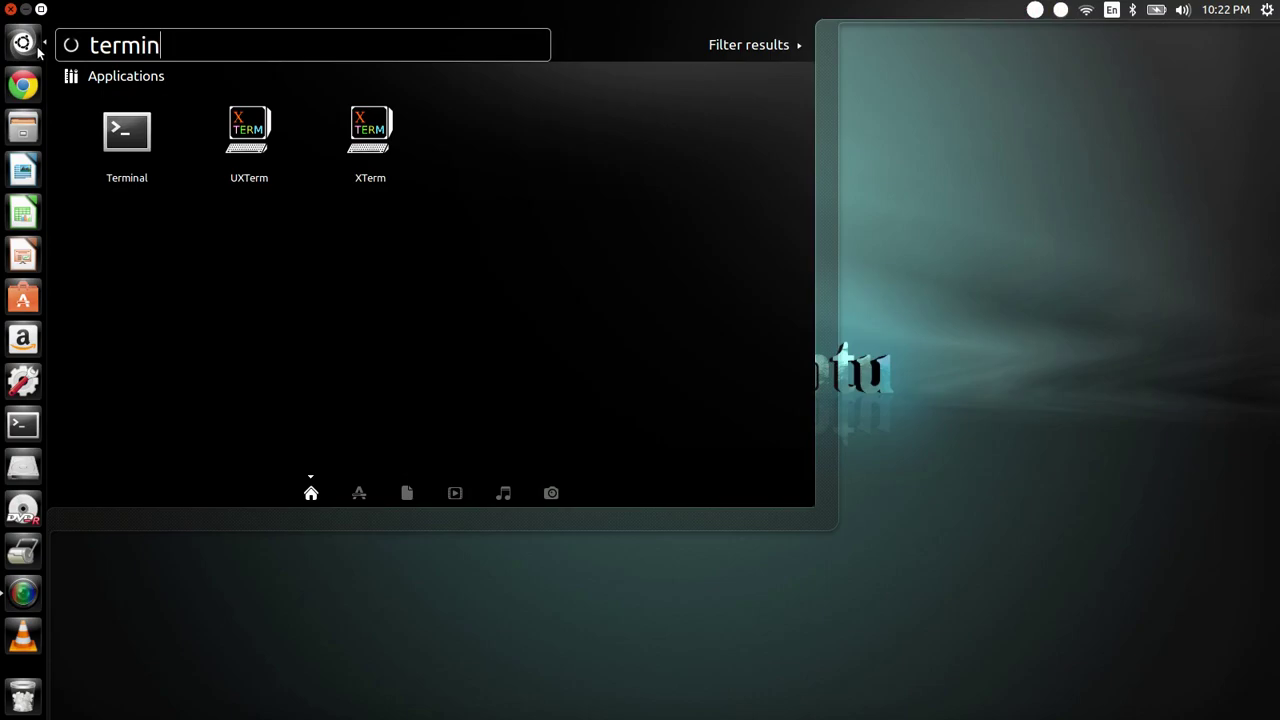
key(BackSpace)
key(BackSpace)
key(BackSpace)
key(BackSpace)
key(BackSpace)
key(BackSpace)
key(BackSpace)
key(BackSpace)
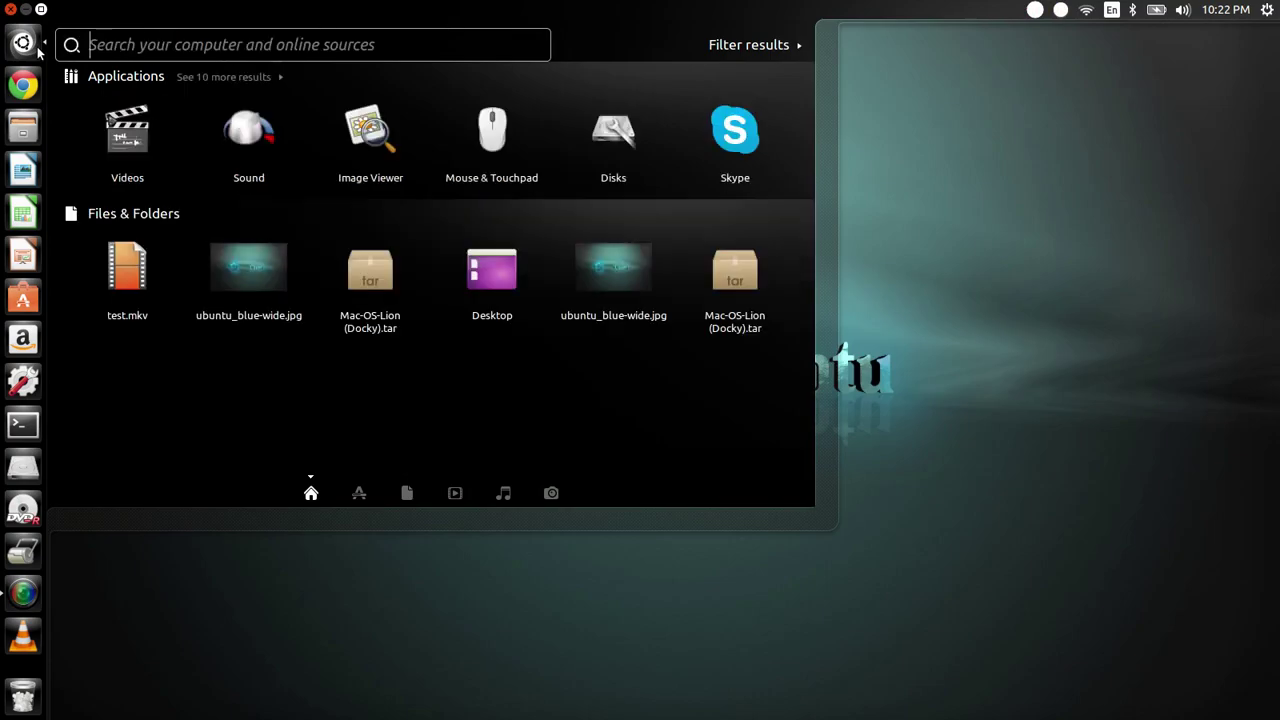
Open a terminal and run "sudo apt-get install unity-tweak-tool", authorising it with the sudo password.
key(ctrl+alt+t)
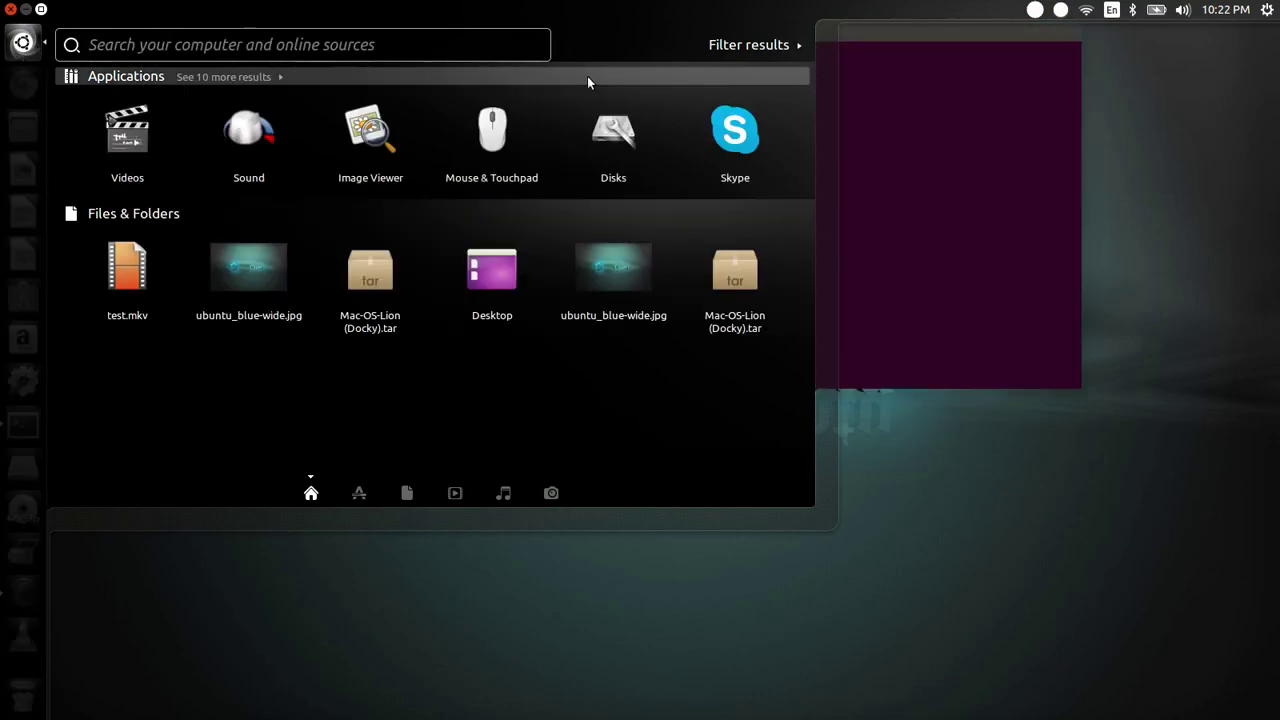
click(968, 170)
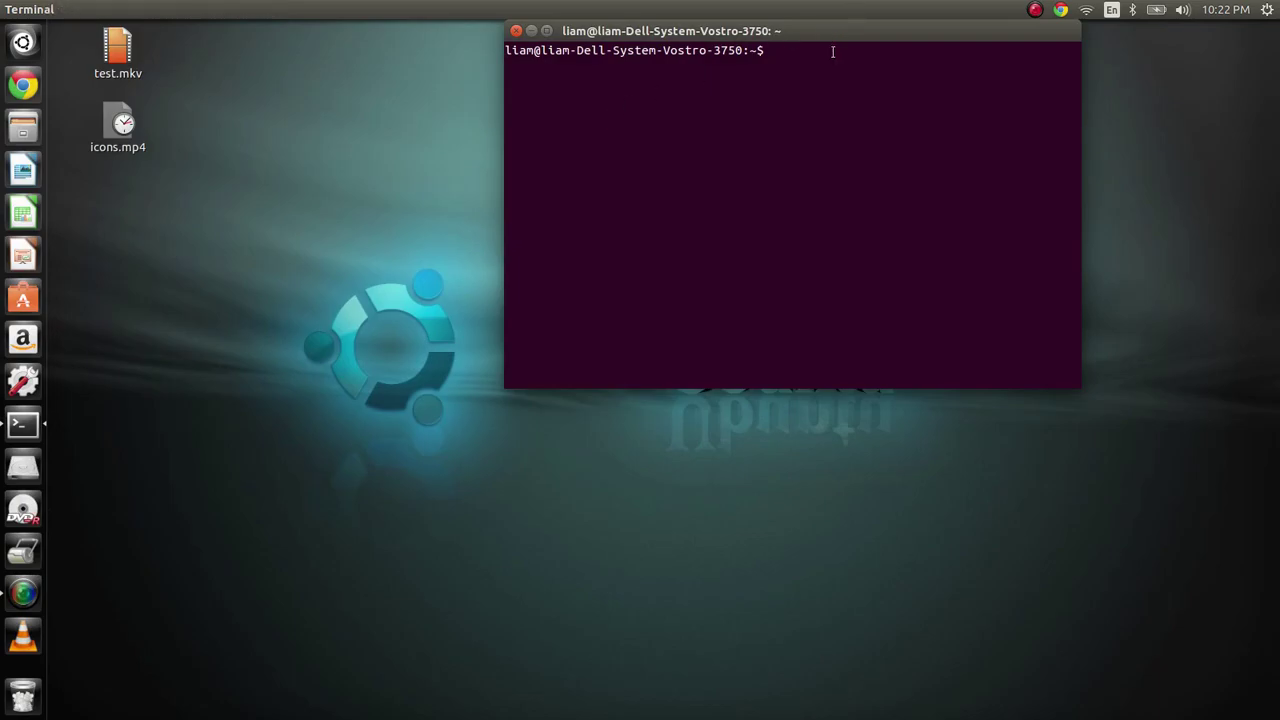
text(sudo apt-get install)
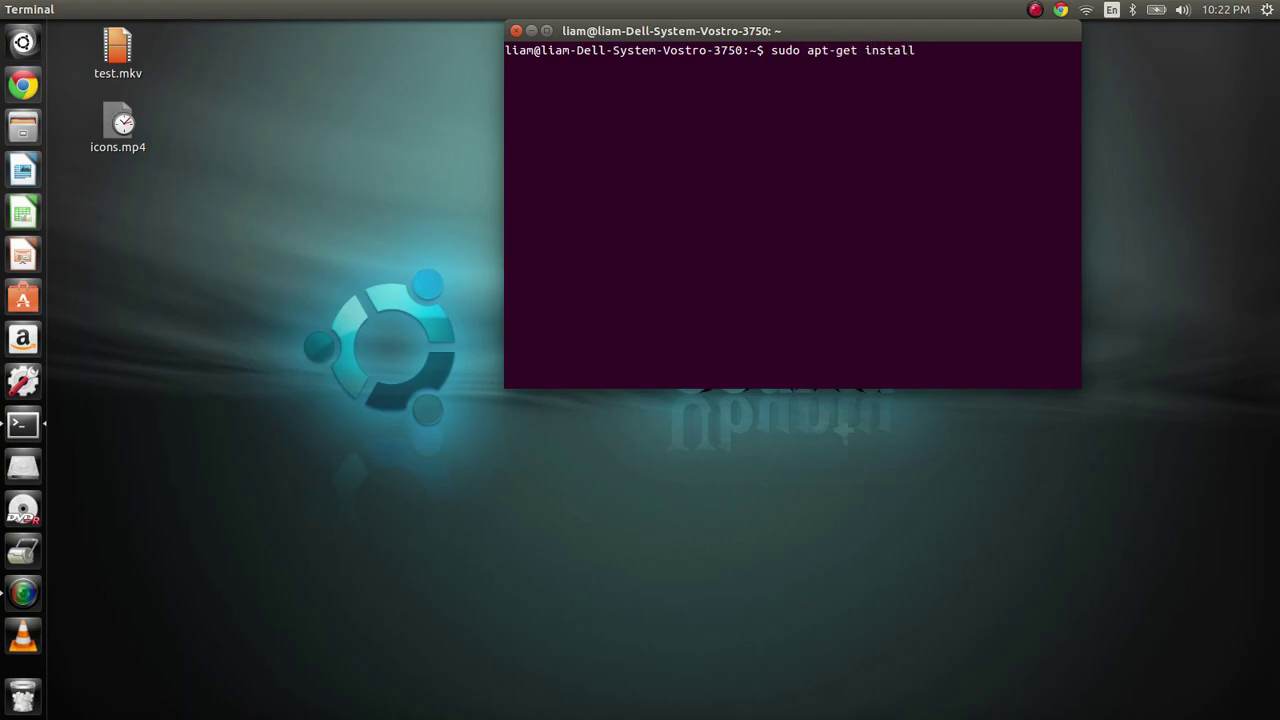
text( unity-tweak-tool)
key(Return)
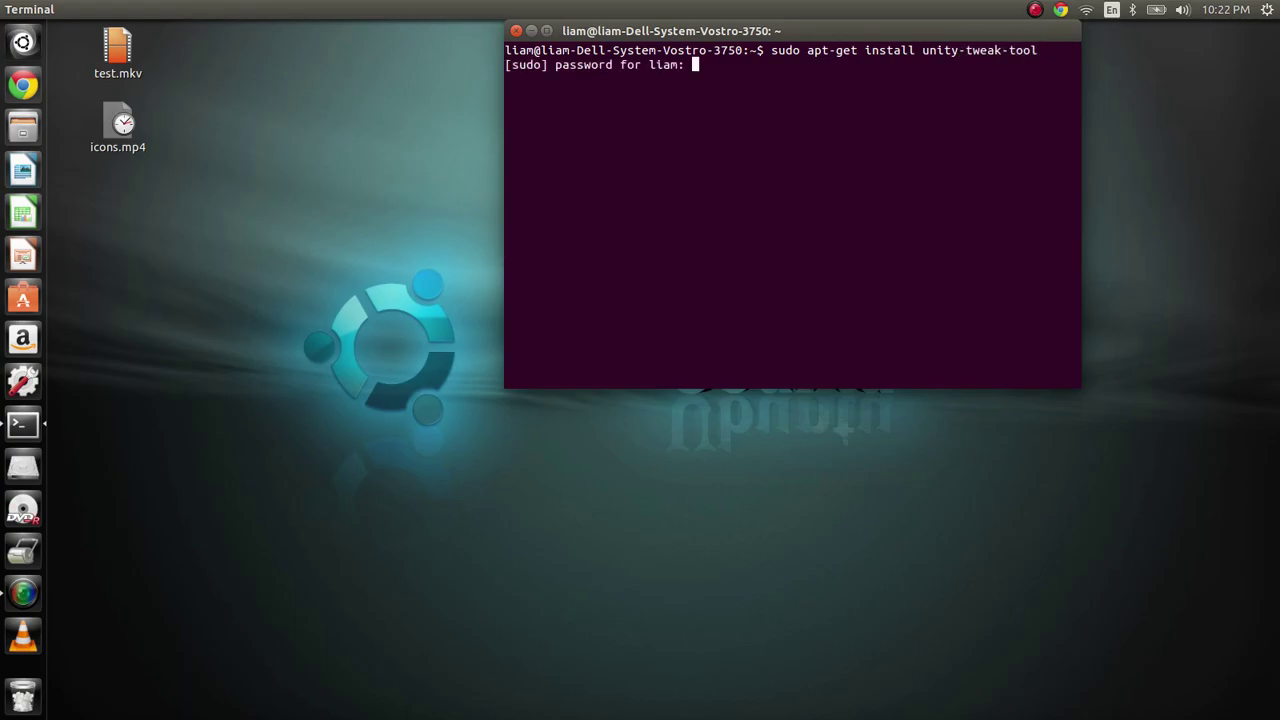
key(Return)
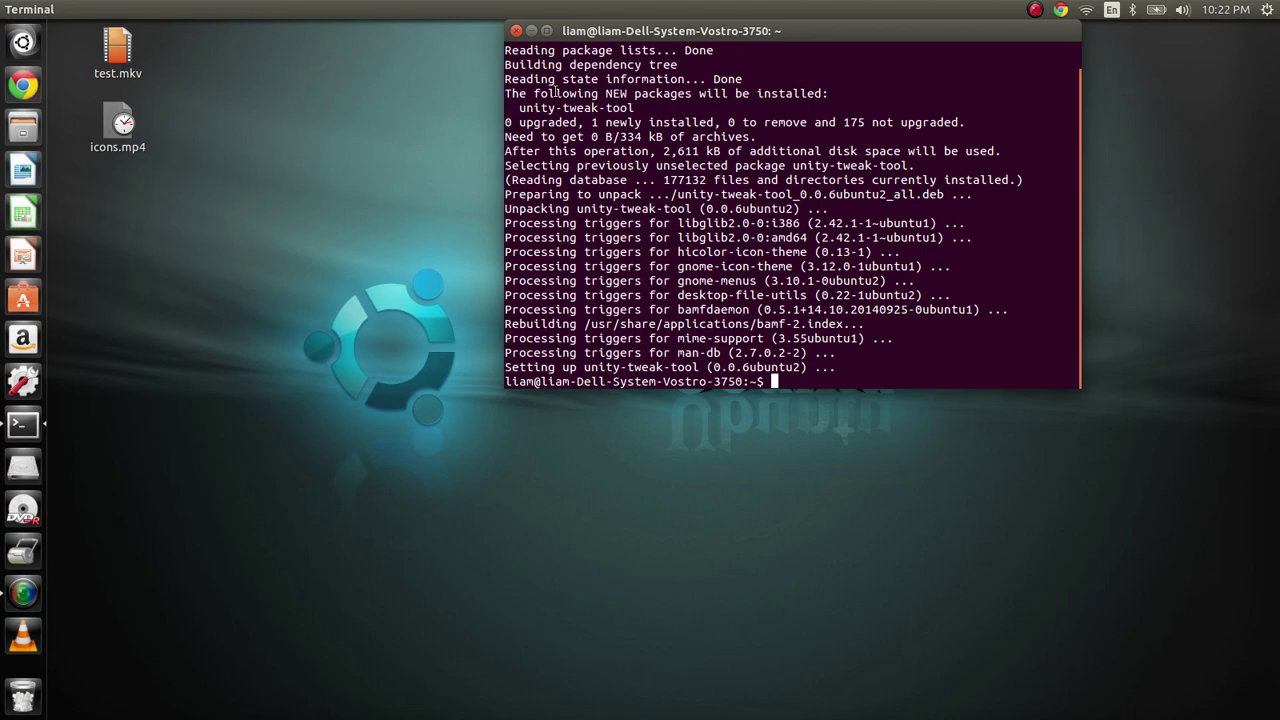
Launch unity-tweak-tool from the terminal, bring its whole overview onto the screen, and close it again.
text(unity-tweak-tool)
key(Return)
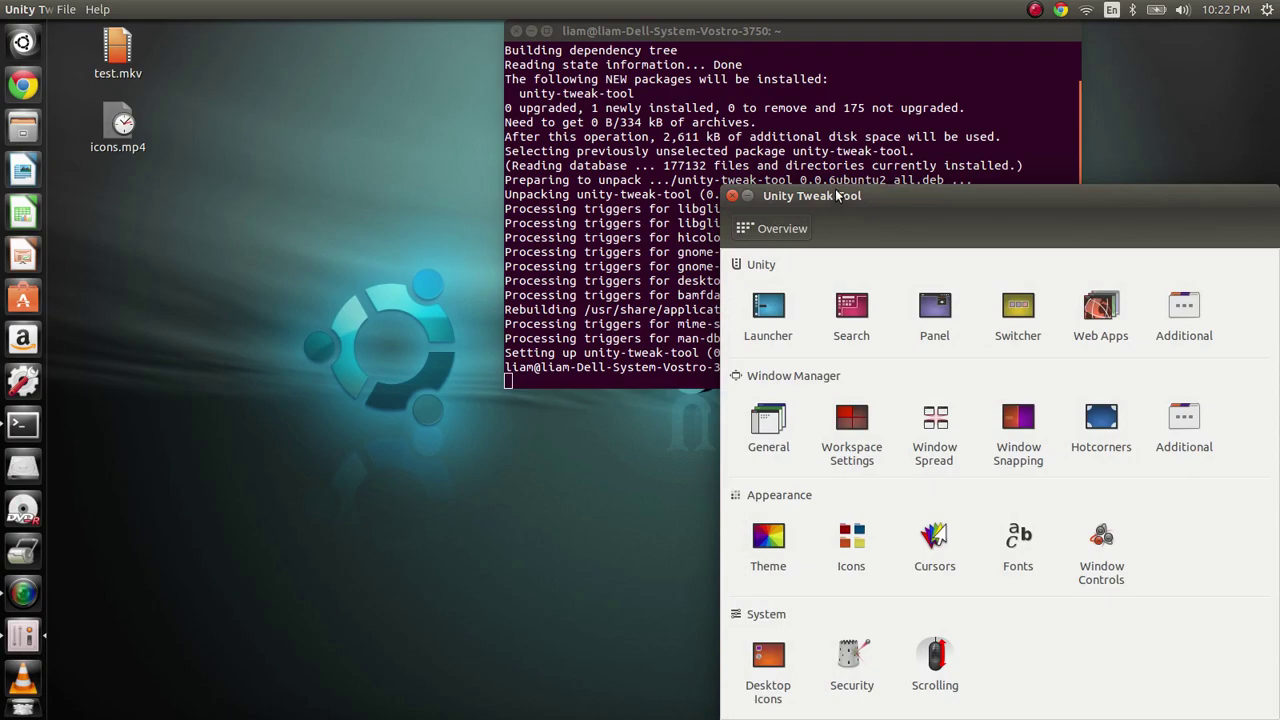
drag(836, 199, 412, 50)
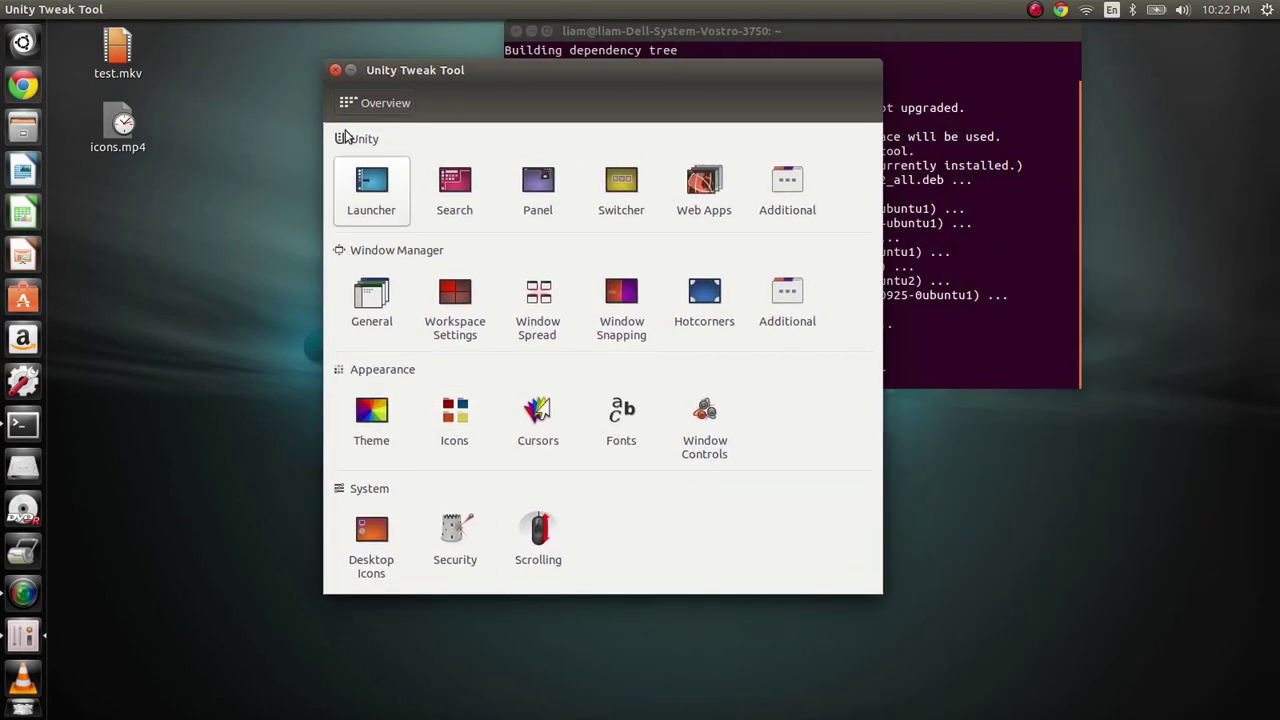
click(337, 71)
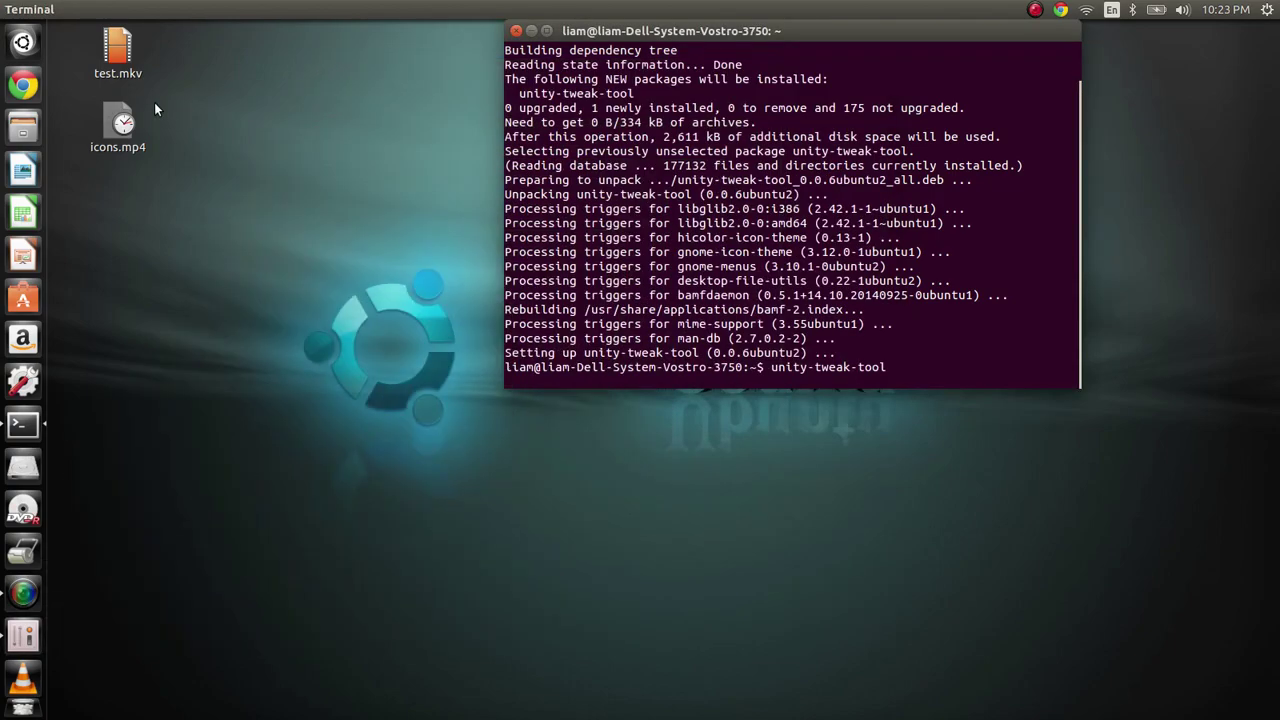
Switch to Chrome, search for "icon packs for ubuntu" and open the It's FOSS article "Best Icon Themes For Ubuntu 14.04".
click(20, 88)
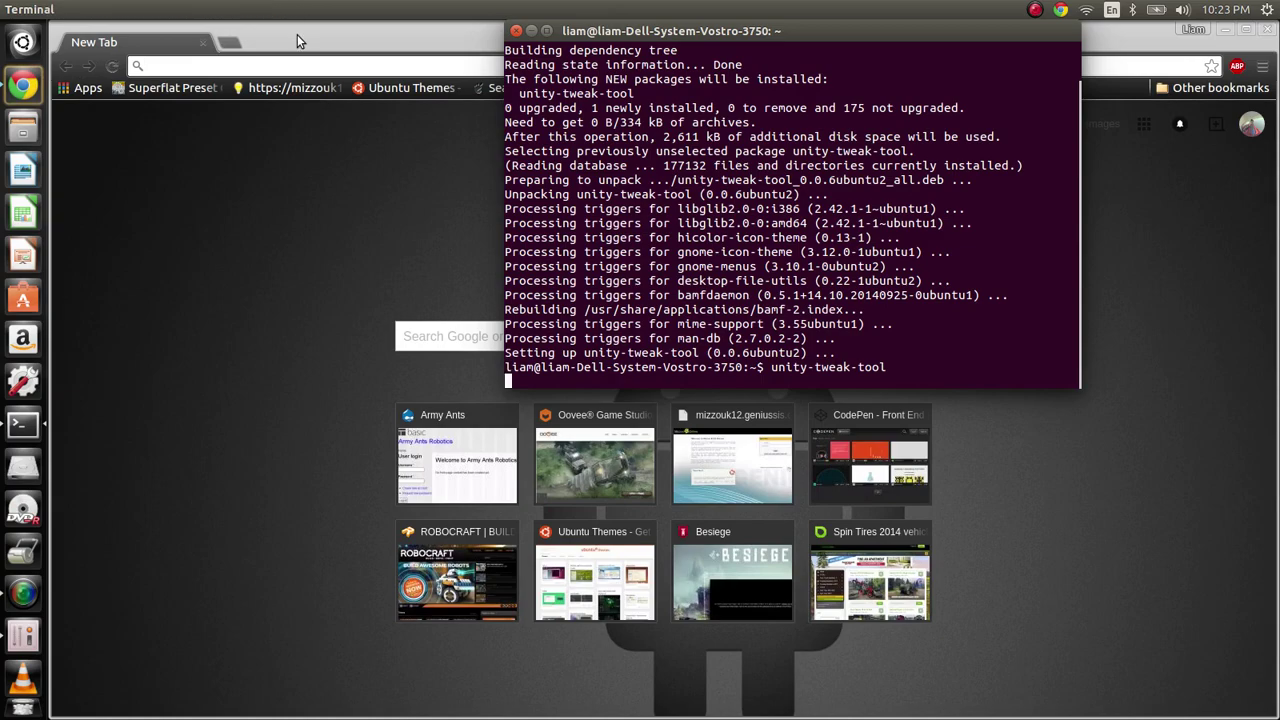
click(297, 34)
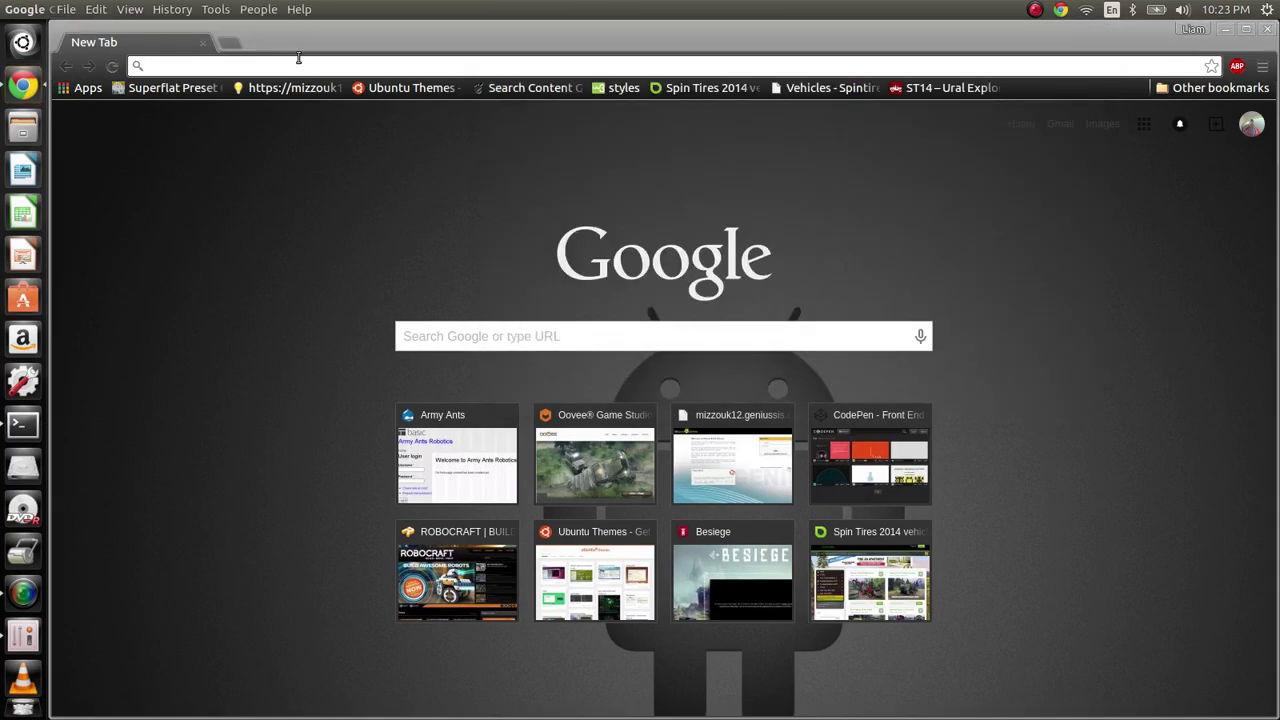
text(icon pack)
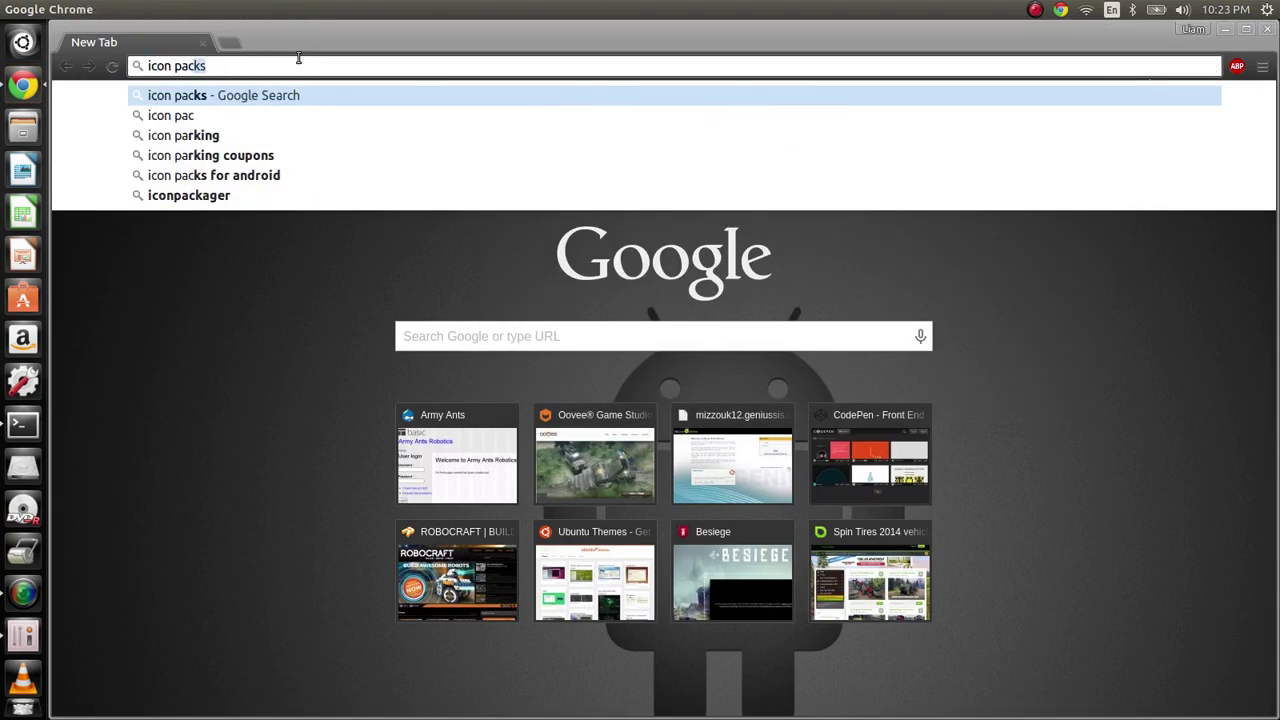
text(s for ubuntu)
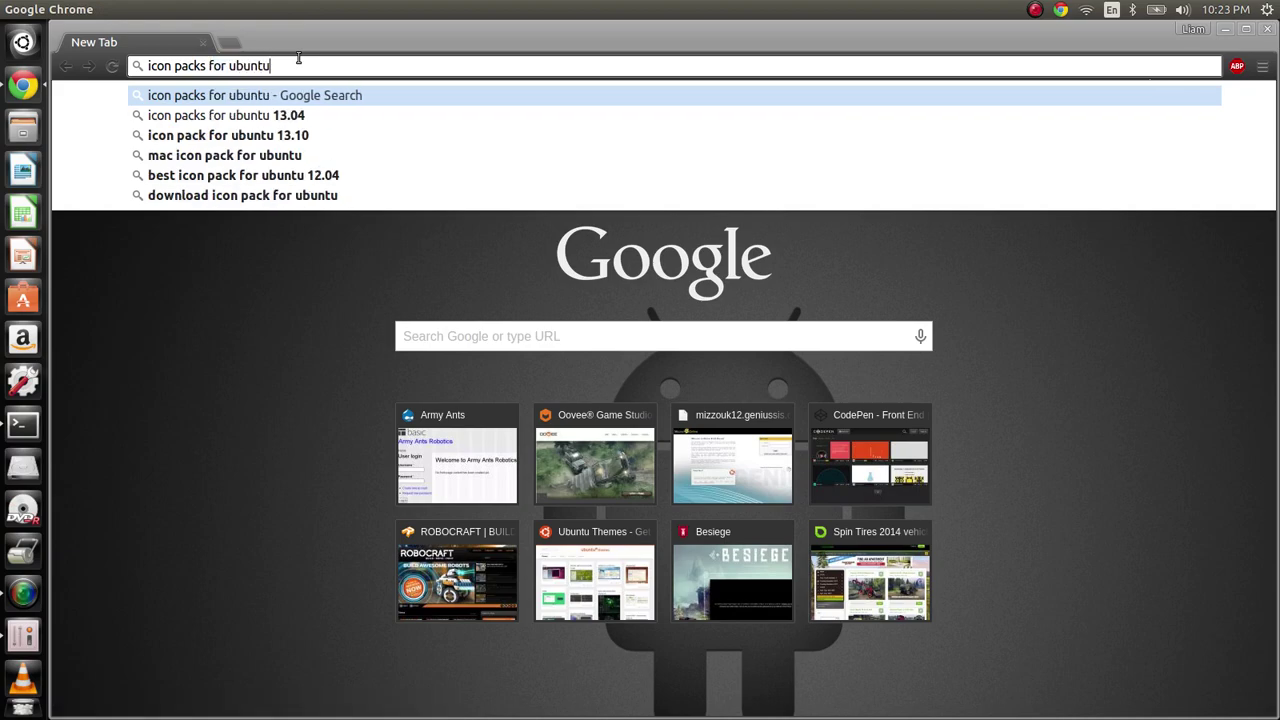
key(Return)
click(240, 254)
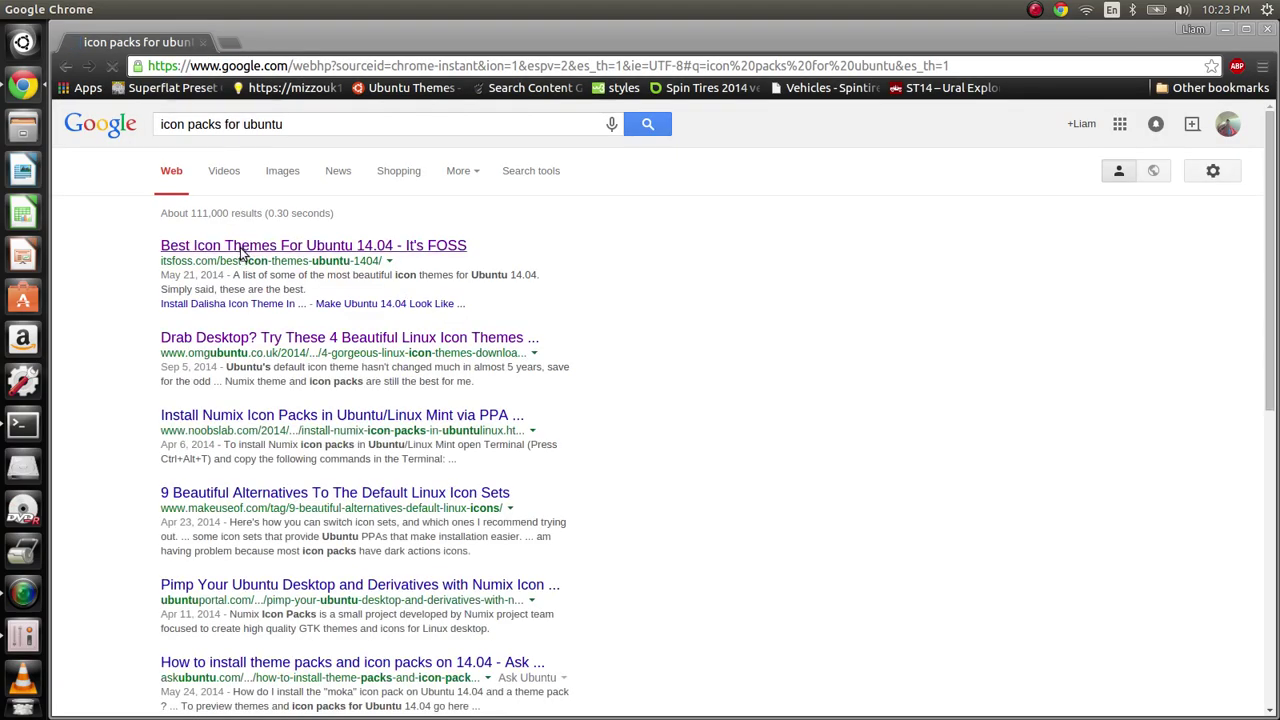
Look through the article's icon themes and examine the Numix section with its installation commands.
scroll(1270, 248, down, 4)
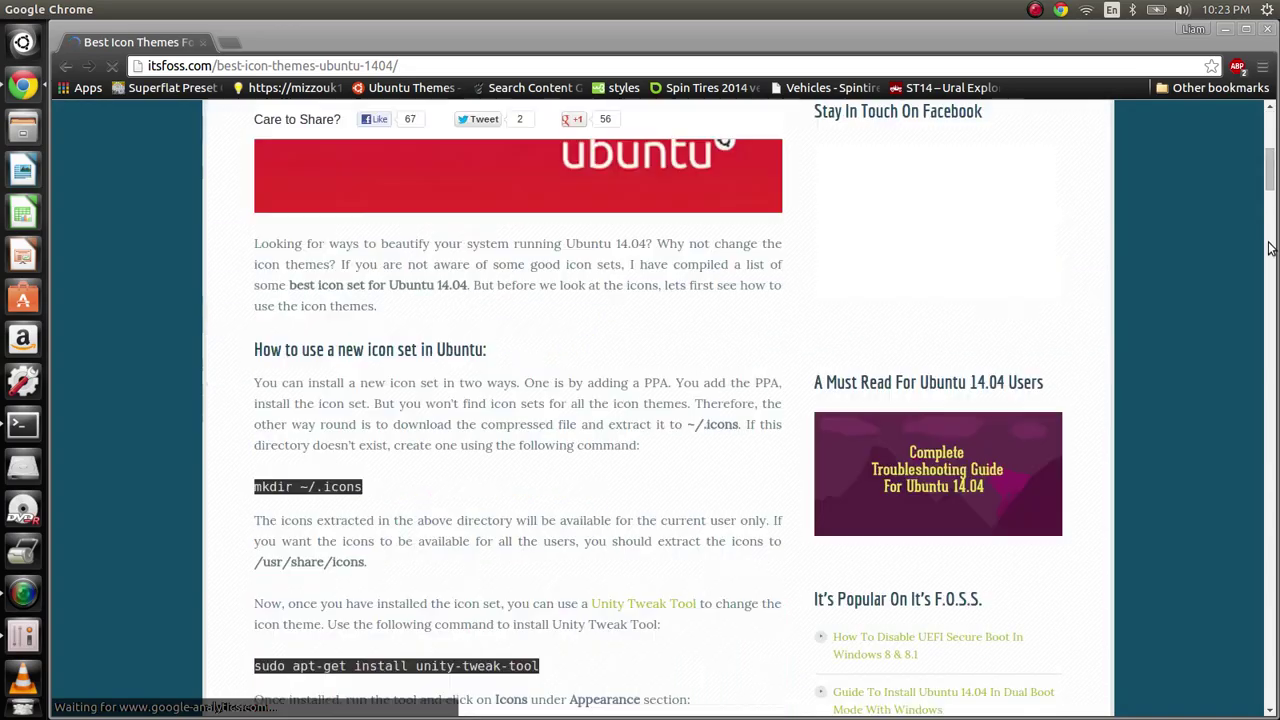
scroll(1270, 248, down, 5)
scroll(1270, 258, down, 1)
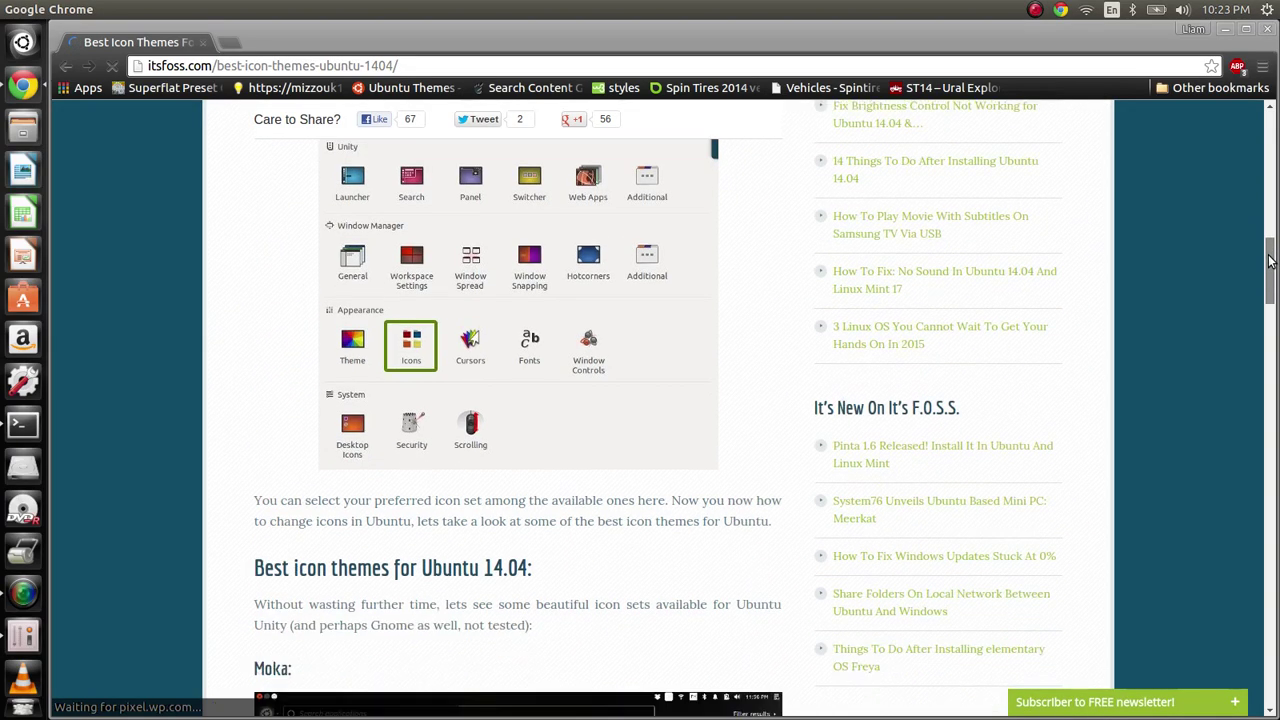
drag(1270, 260, 1273, 375)
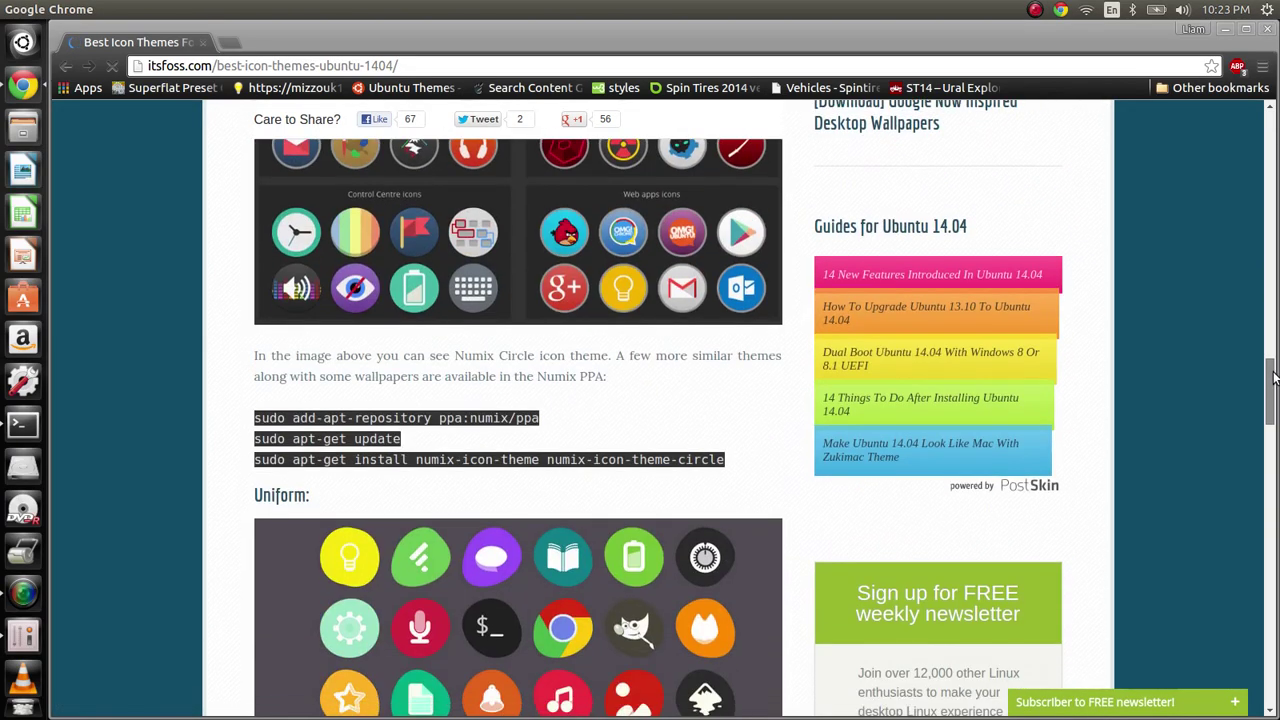
scroll(1270, 372, up, 2)
scroll(1266, 370, down, 2)
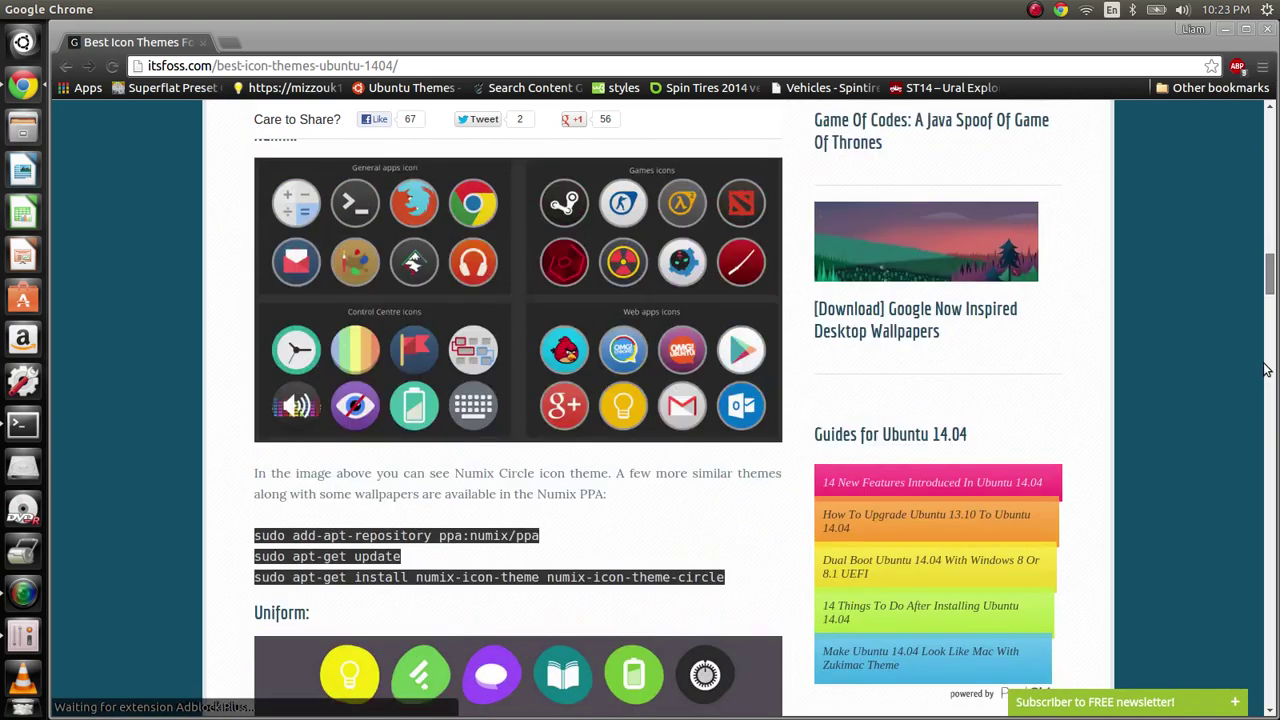
scroll(1266, 368, up, 1)
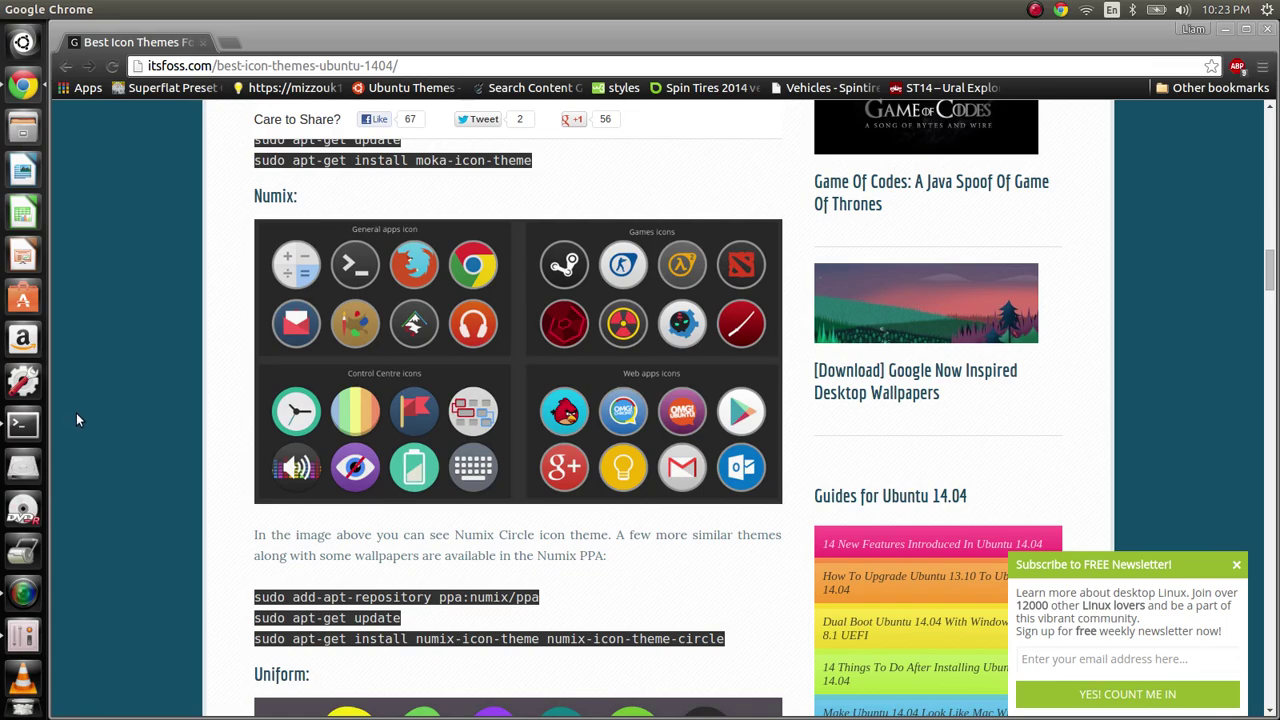
Return to the terminal and try to clear it with cls and clear.
click(22, 424)
key(Return)
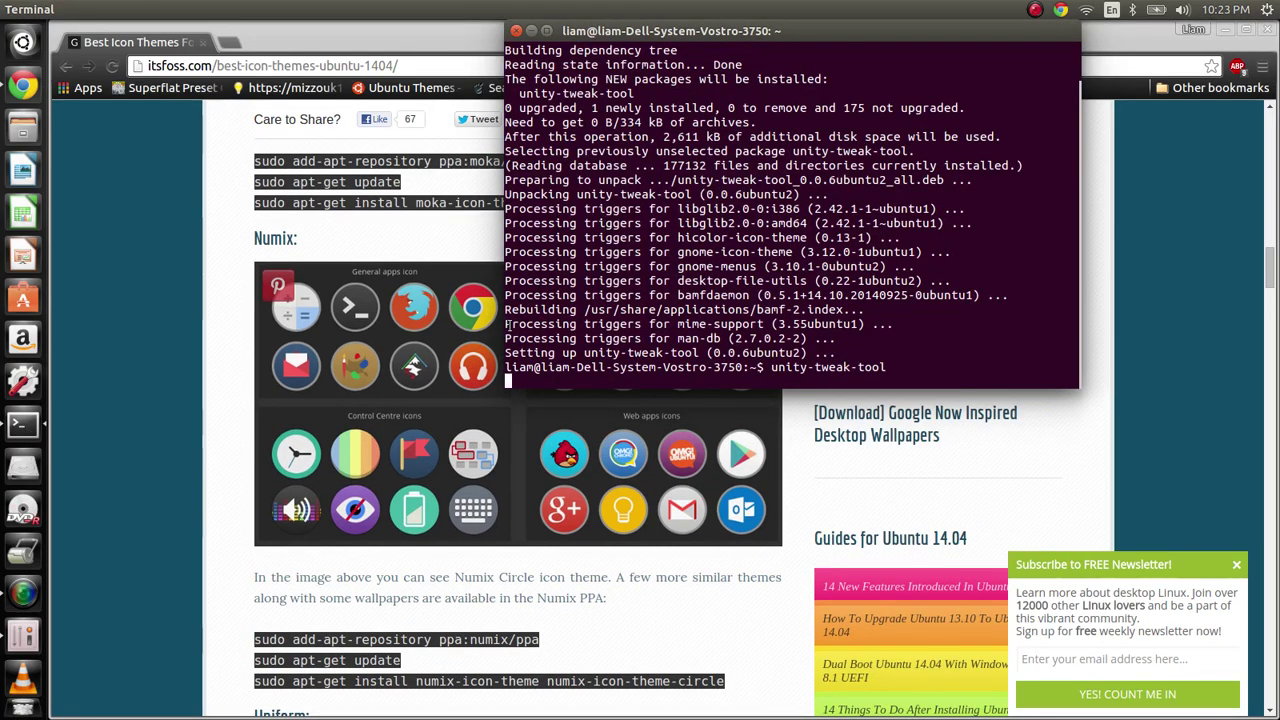
text(cls)
key(Return)
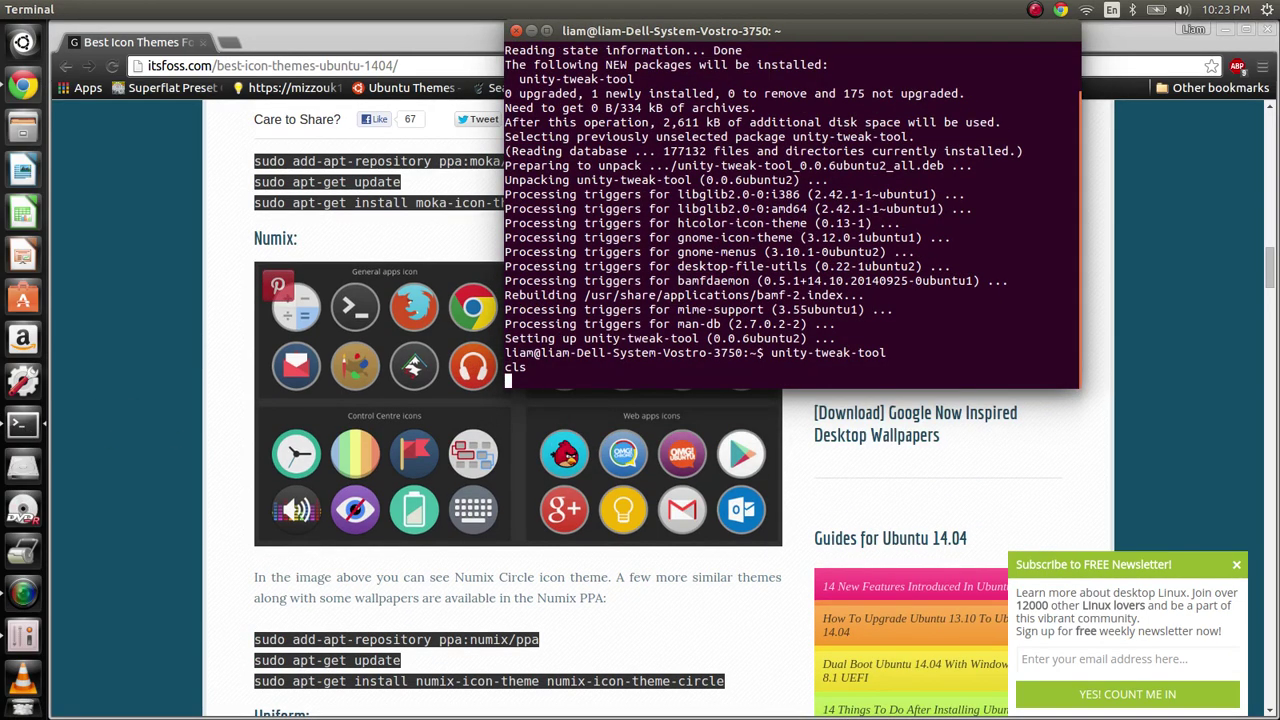
text(clear)
key(Return)
Try to interrupt the running unity-tweak-tool process, then clear and exit the terminal session.
key(ctrl+c)
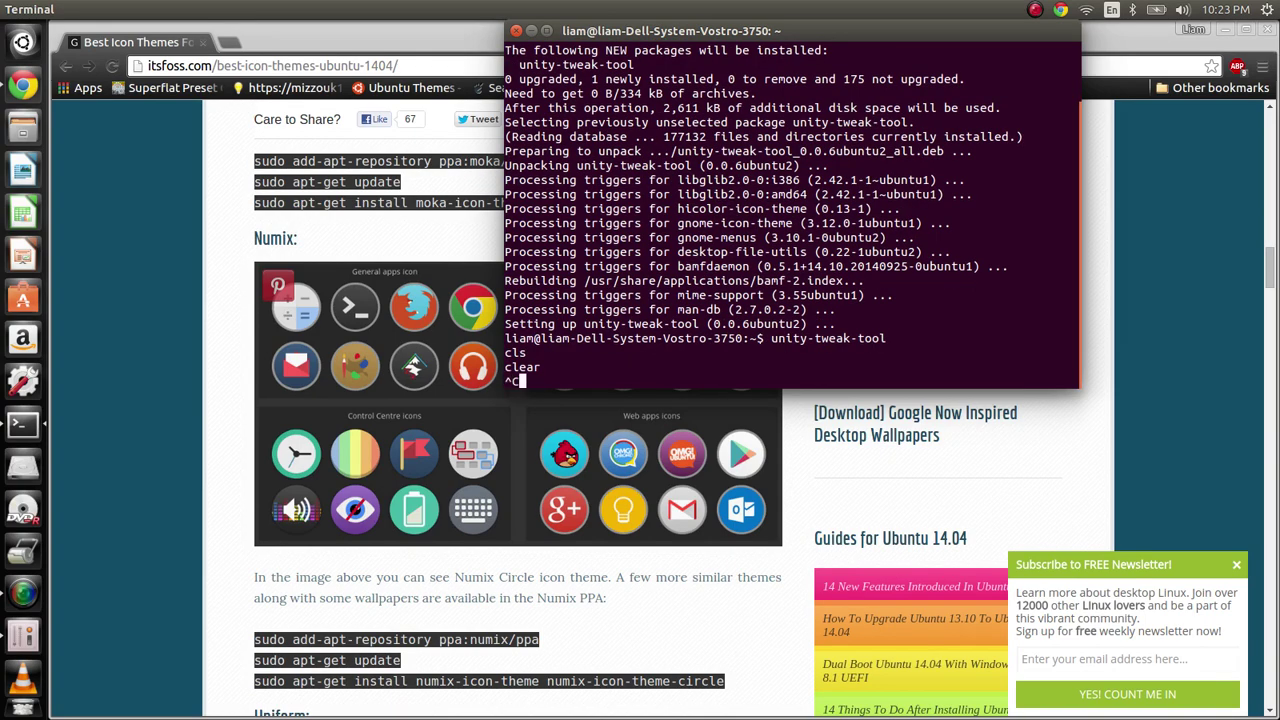
key(ctrl+c)
key(Return)
key(Return)
key(Return)
key(Return)
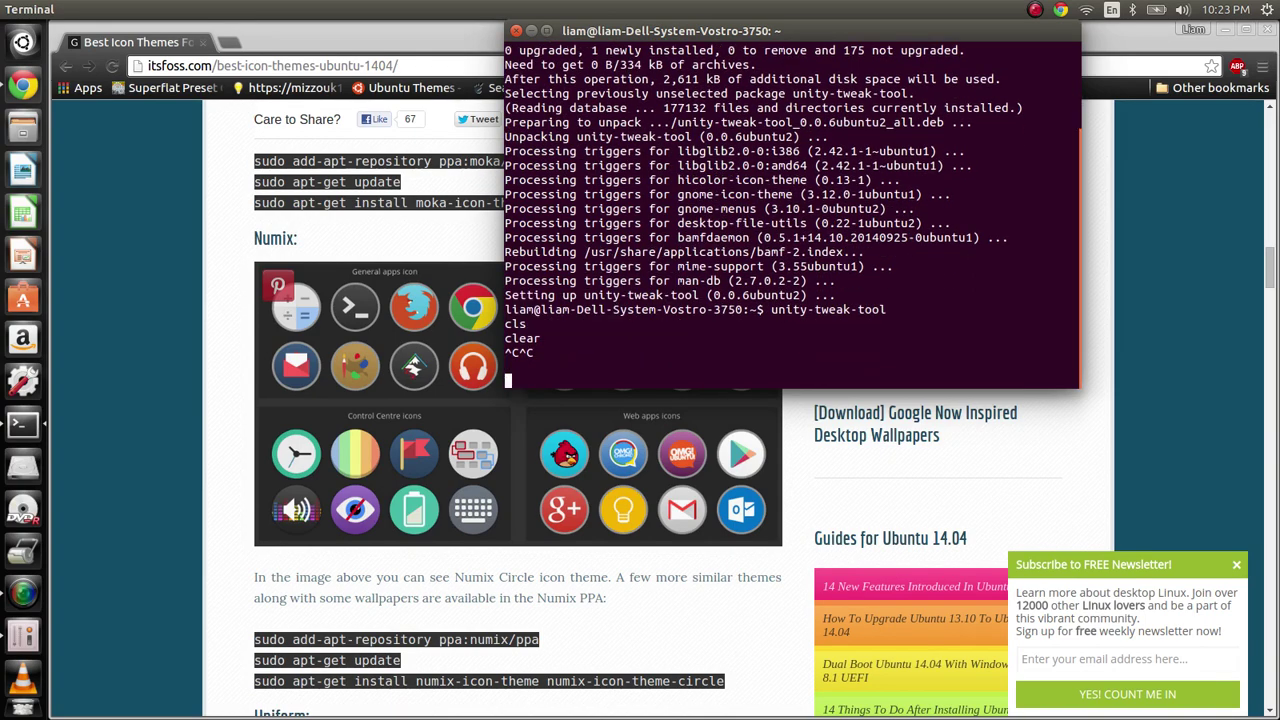
text(clear)
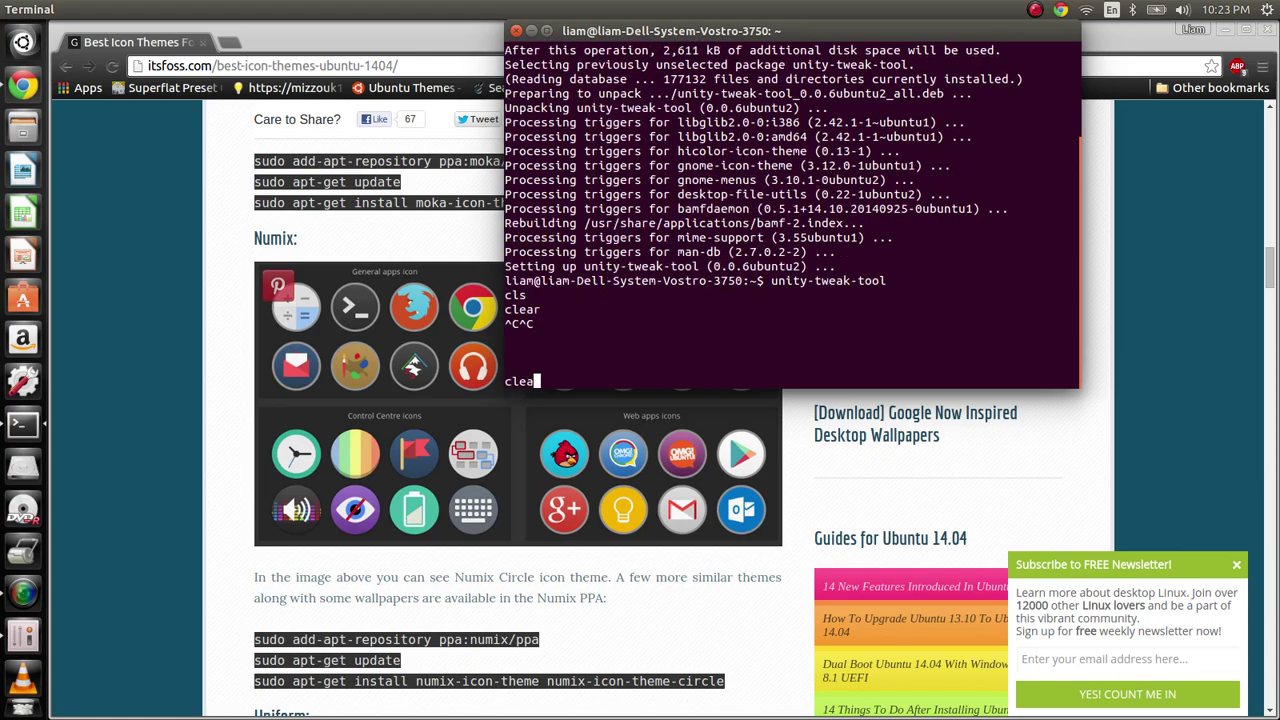
key(Return)
text(exit)
key(Return)
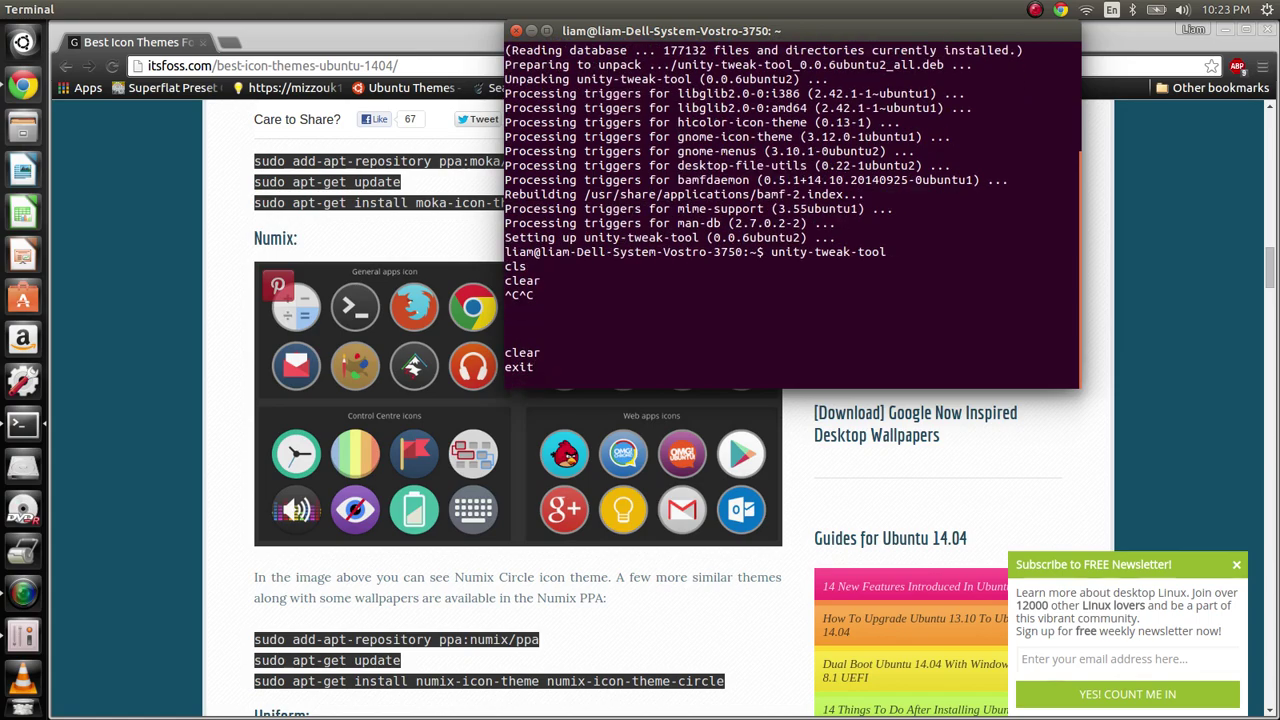
Close the occupied terminal window, agreeing to kill the process still running in it.
scroll(524, 278, up, 1)
scroll(524, 378, up, 5)
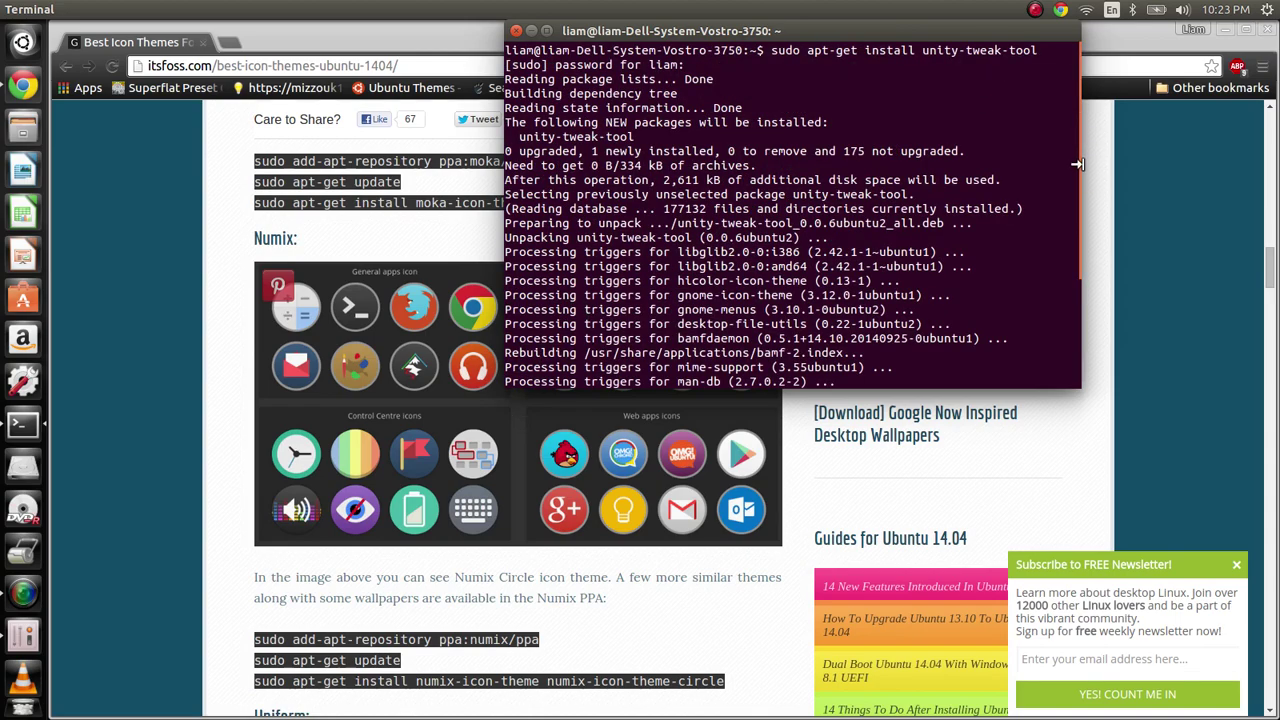
click(516, 30)
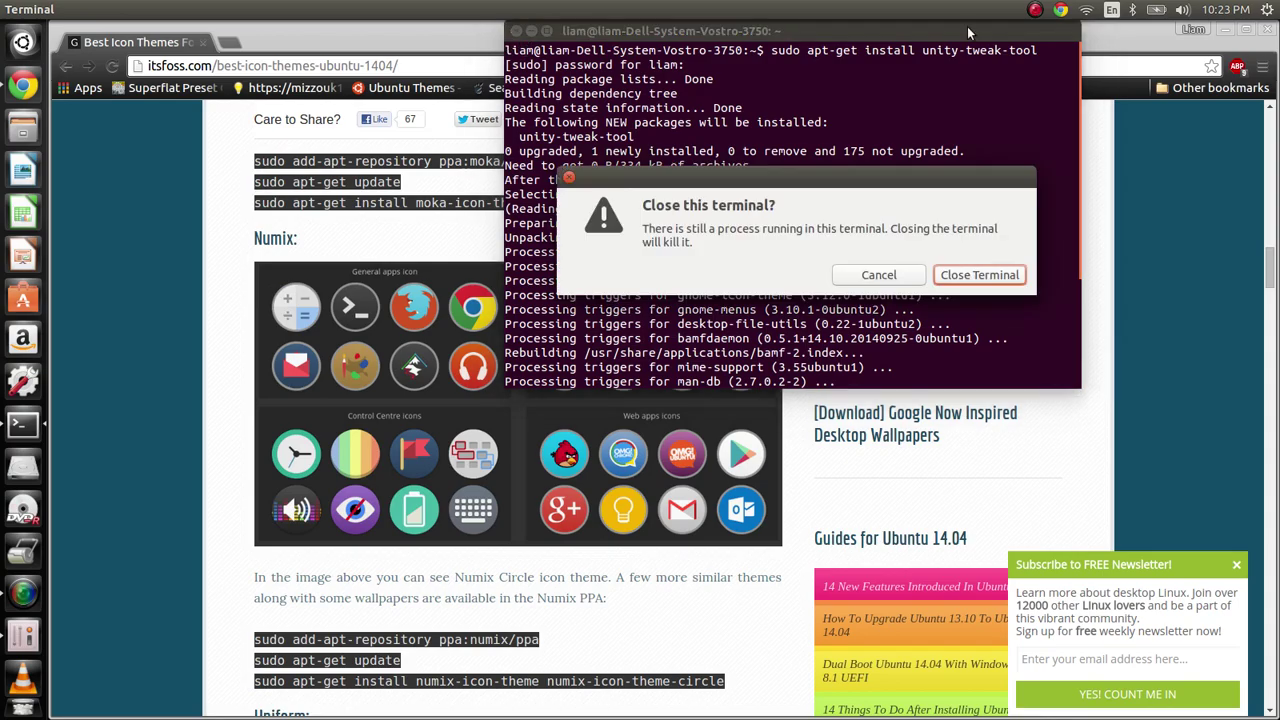
click(974, 278)
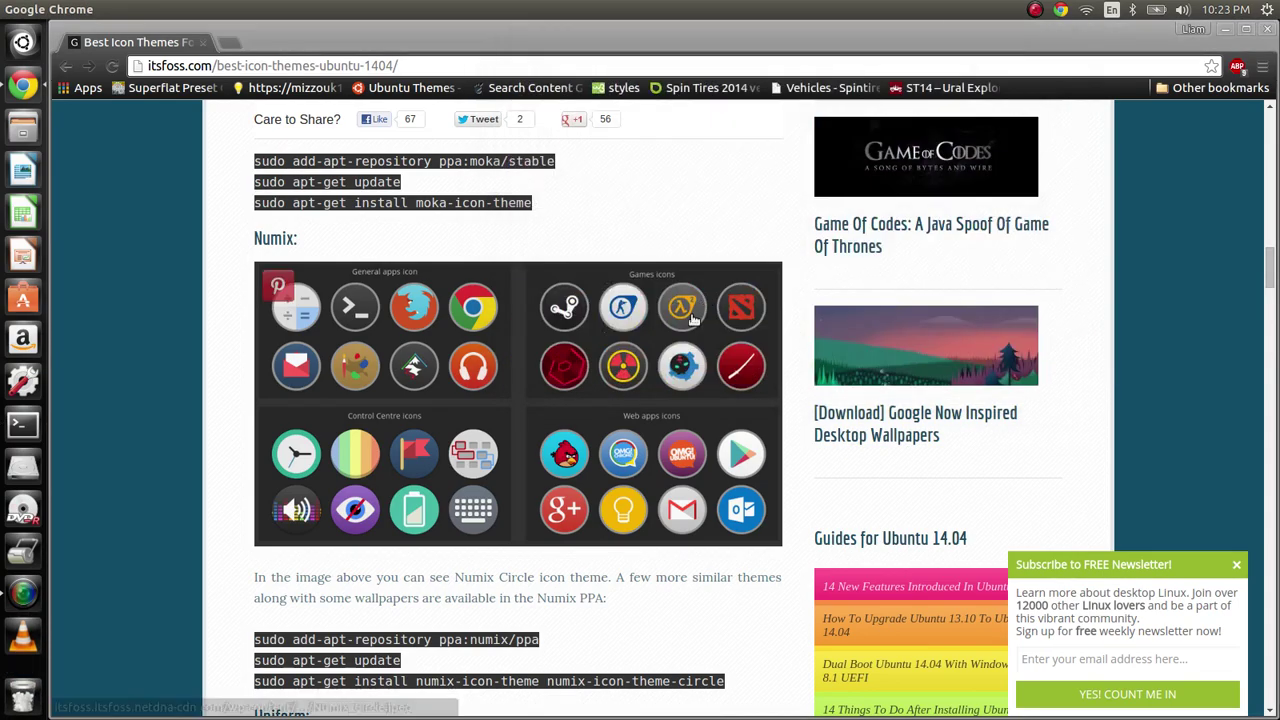
Bring the article's Numix installation commands into view and open a new terminal over the page.
scroll(171, 524, down, 1)
scroll(67, 586, down, 1)
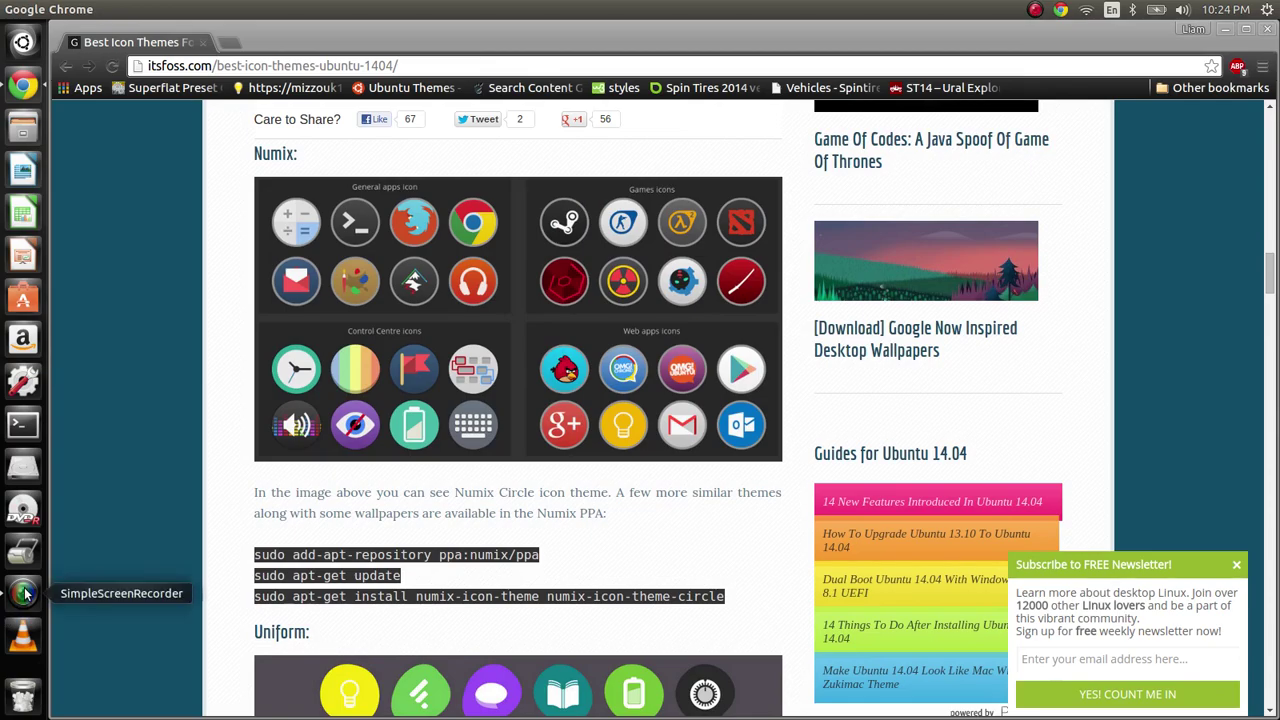
key(ctrl+alt+t)
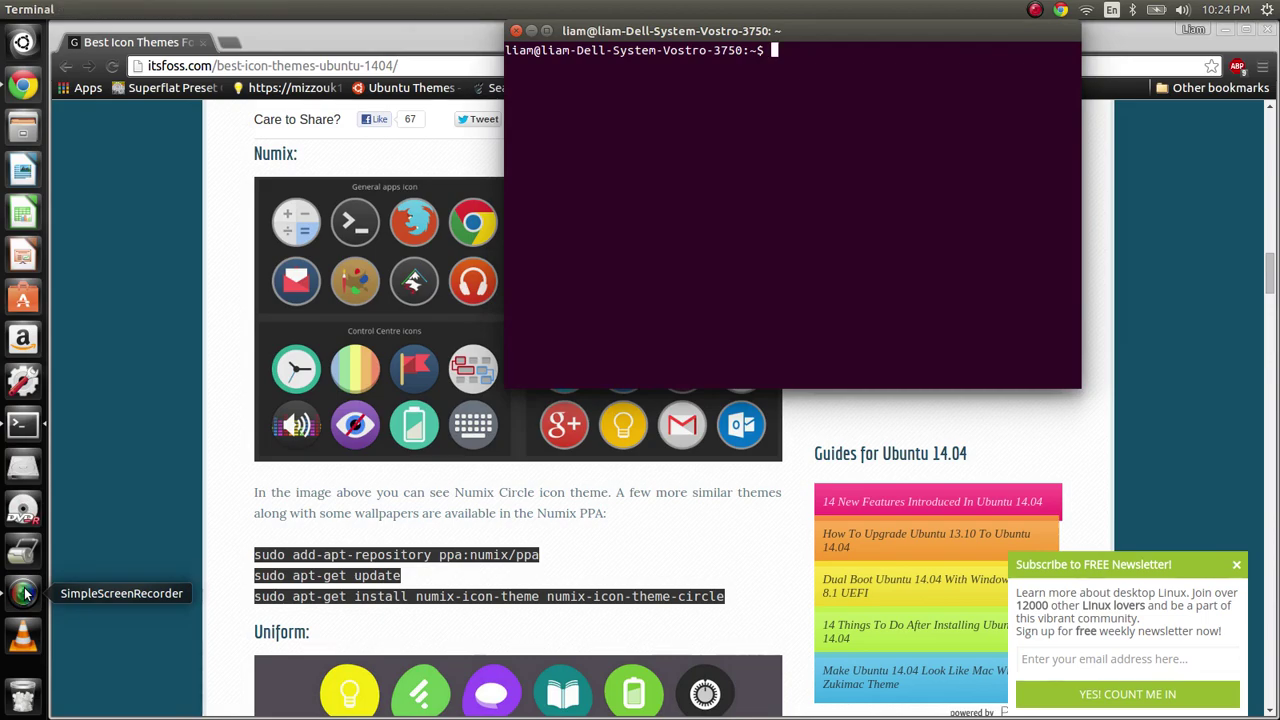
Add the Numix repository with sudo add-apt-repository ppa:numix/ppa, entering the account password and agreeing to continue.
text(sudo)
text( apt-)
key(BackSpace)
key(BackSpace)
key(BackSpace)
text(dd-apt)
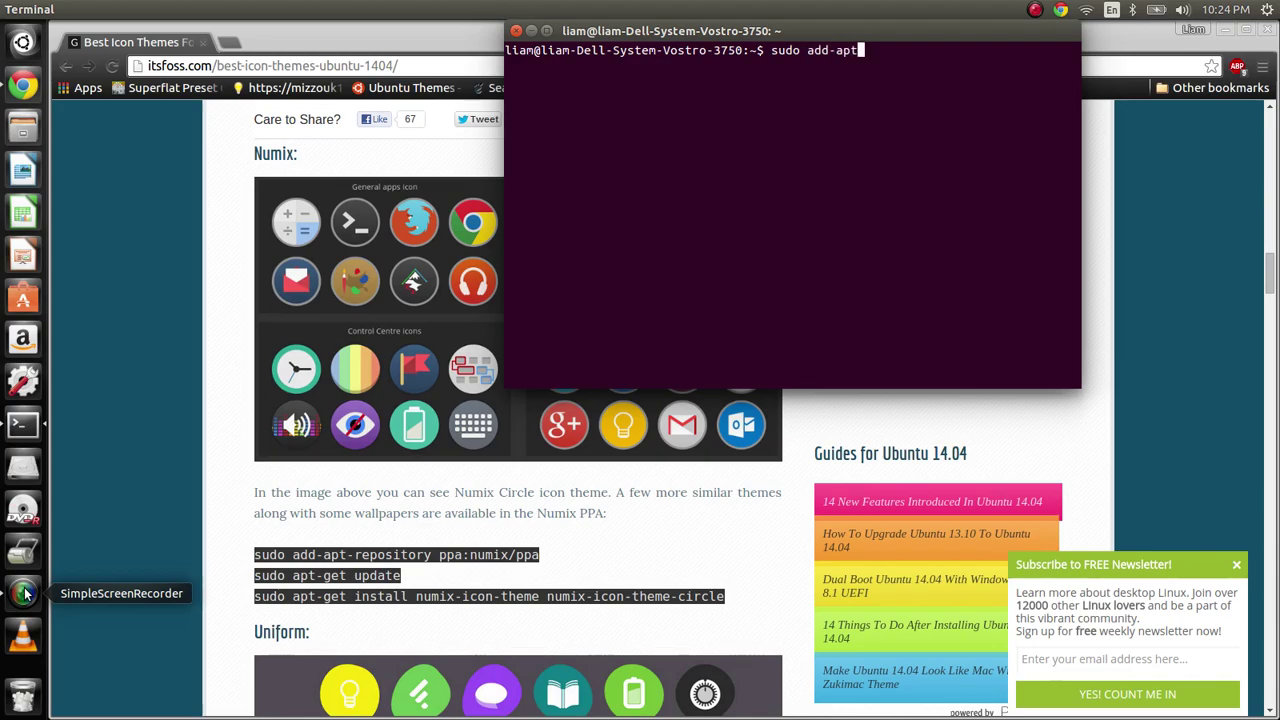
text(-reposity)
key(BackSpace)
text(roy)
key(BackSpace)
key(BackSpace)
key(BackSpace)
text(ory ppa:nu)
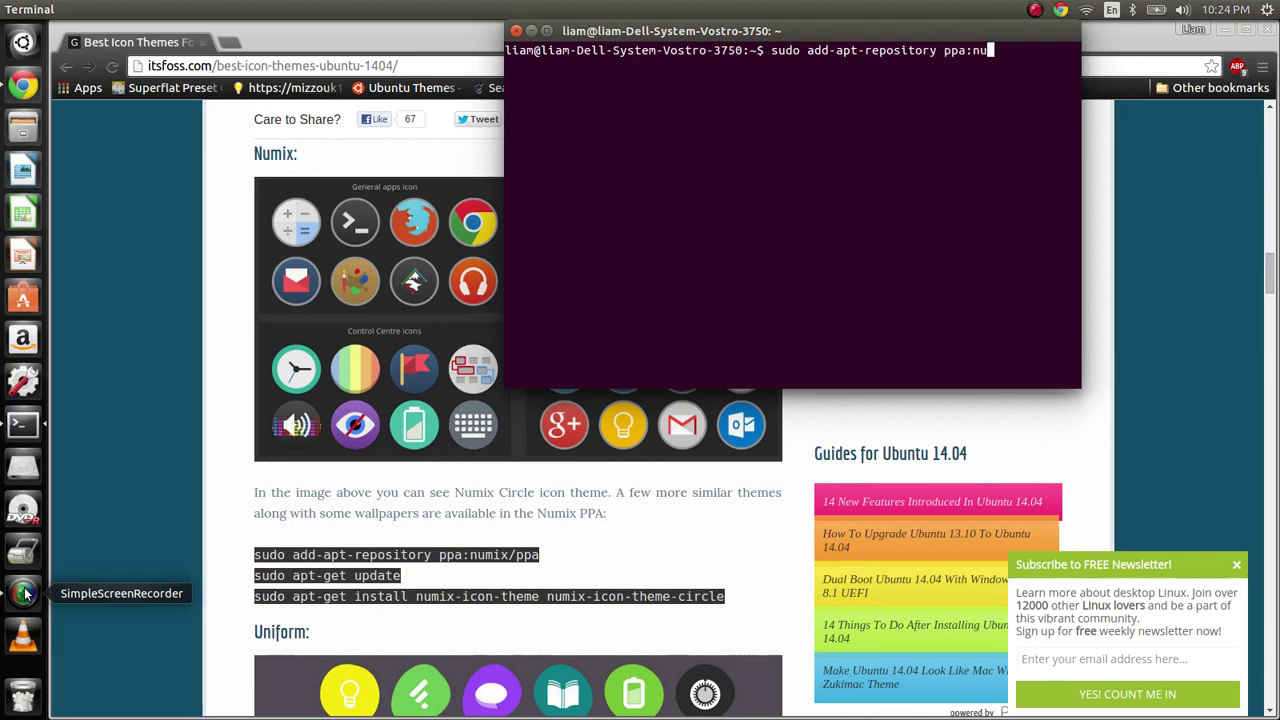
text(mix/ppa)
key(Return)
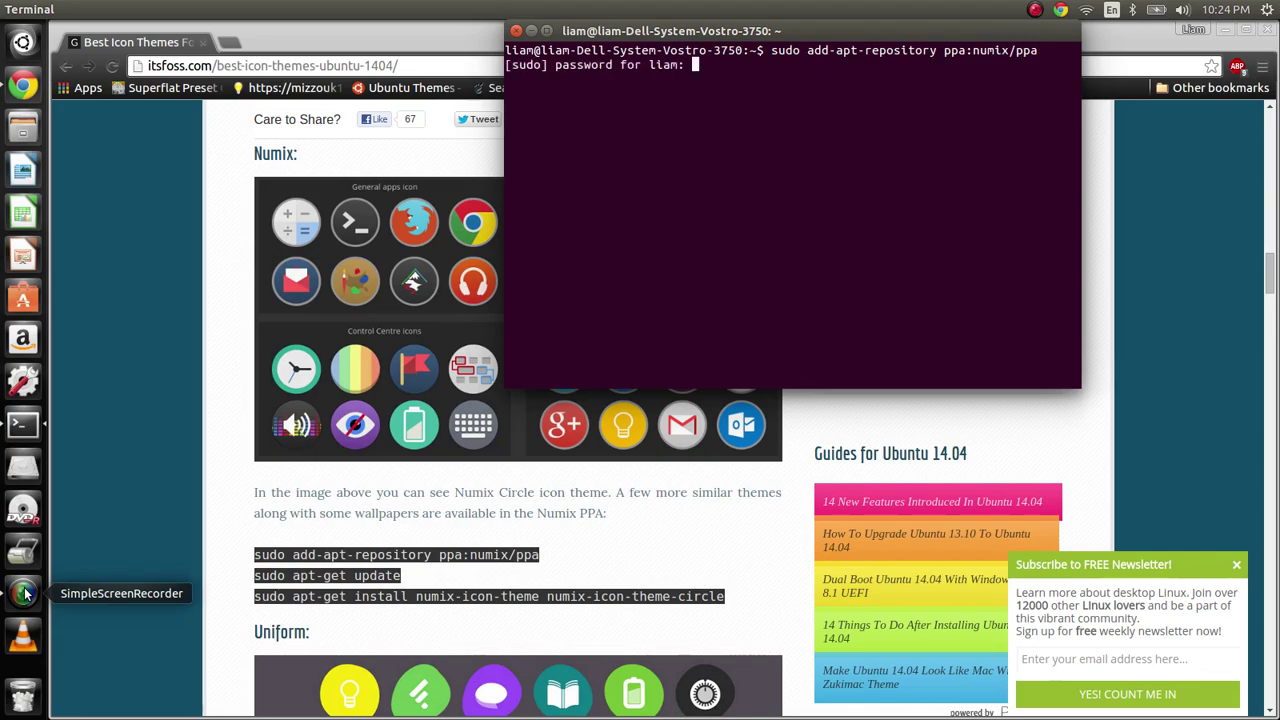
key(Return)
key(Return)
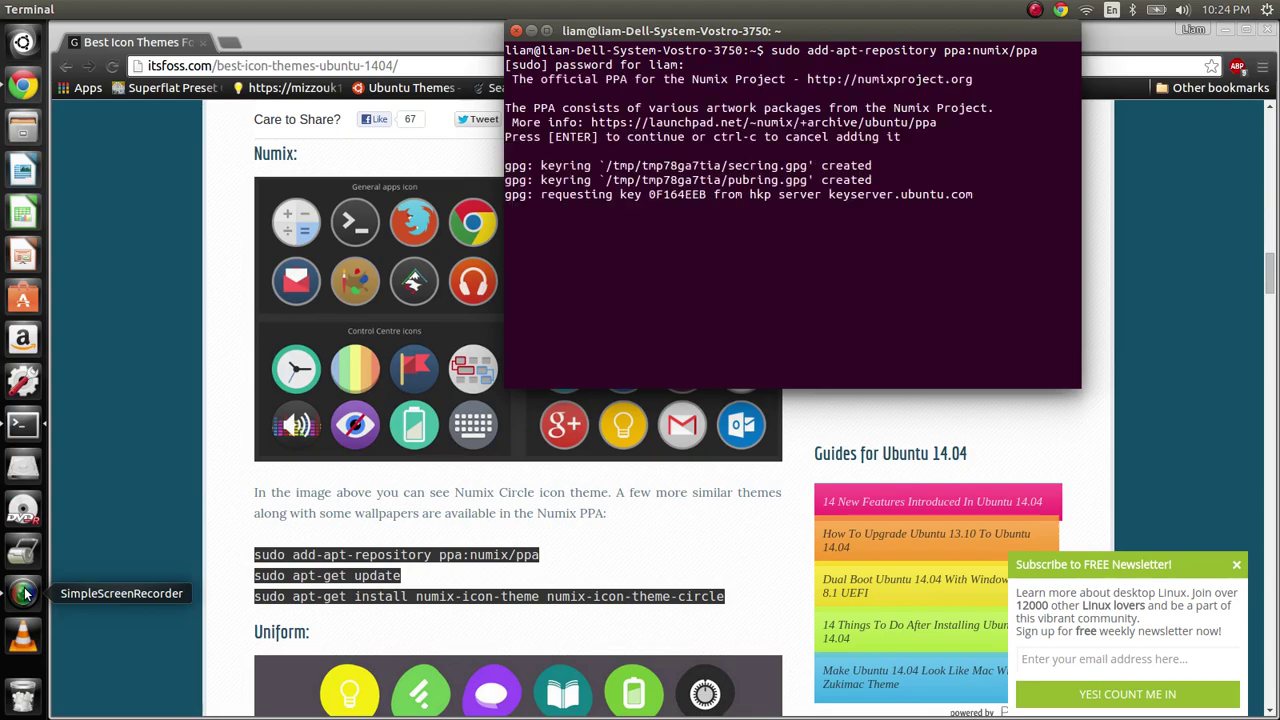
Refresh the package lists with sudo apt-get update.
text(sudo apt-get upd)
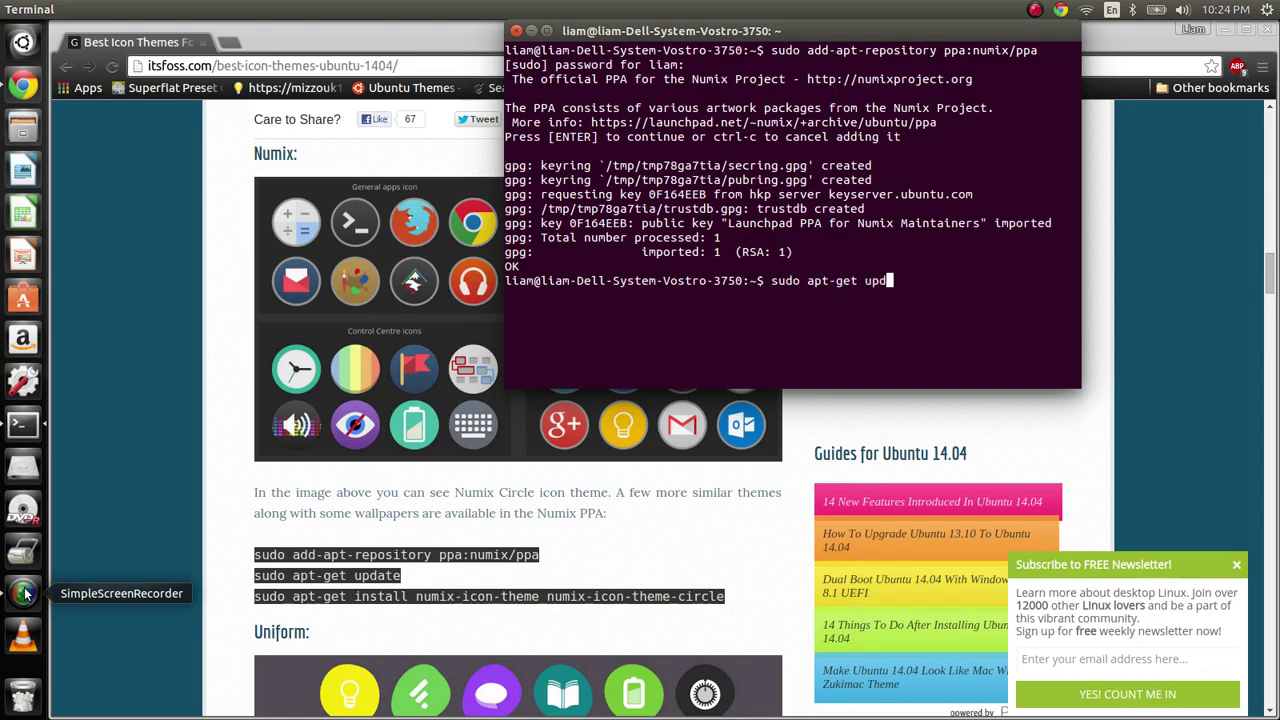
text(ate)
key(Return)
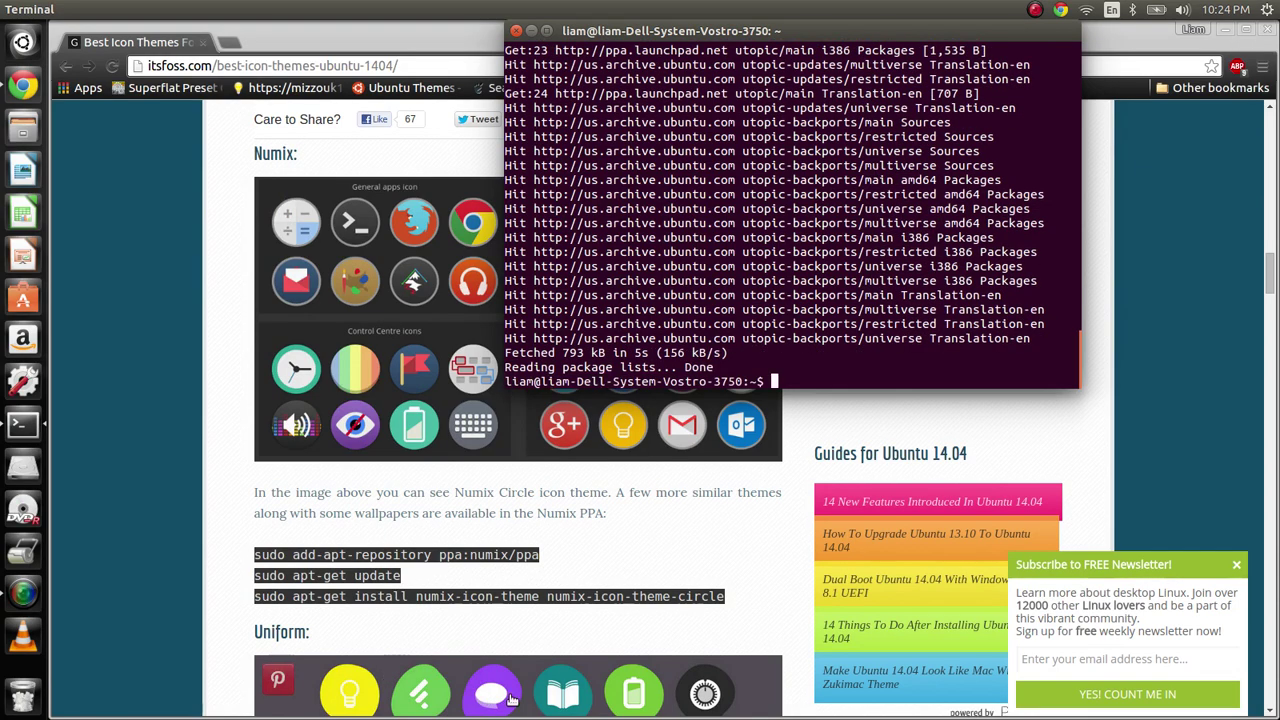
Copy the article's sudo apt-get install numix-icon-theme numix-icon-theme-circle command and run it in the terminal.
drag(730, 603, 257, 596)
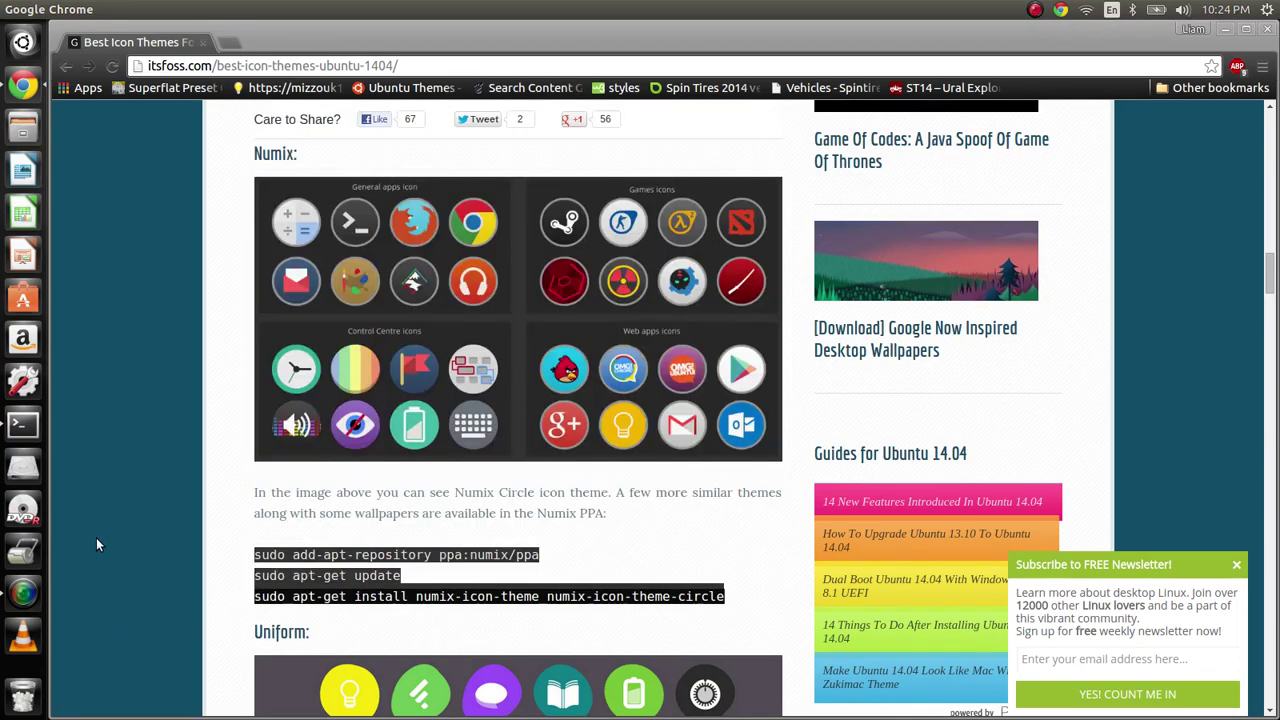
click(21, 430)
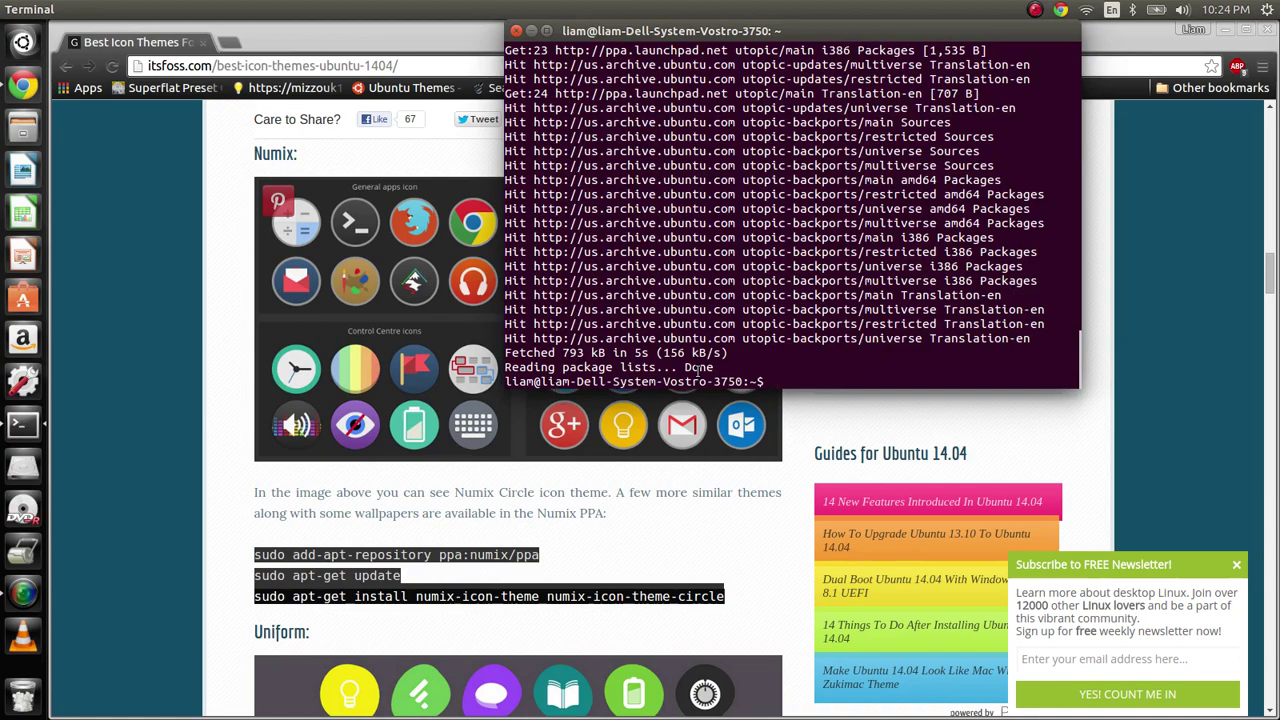
right_click(841, 372)
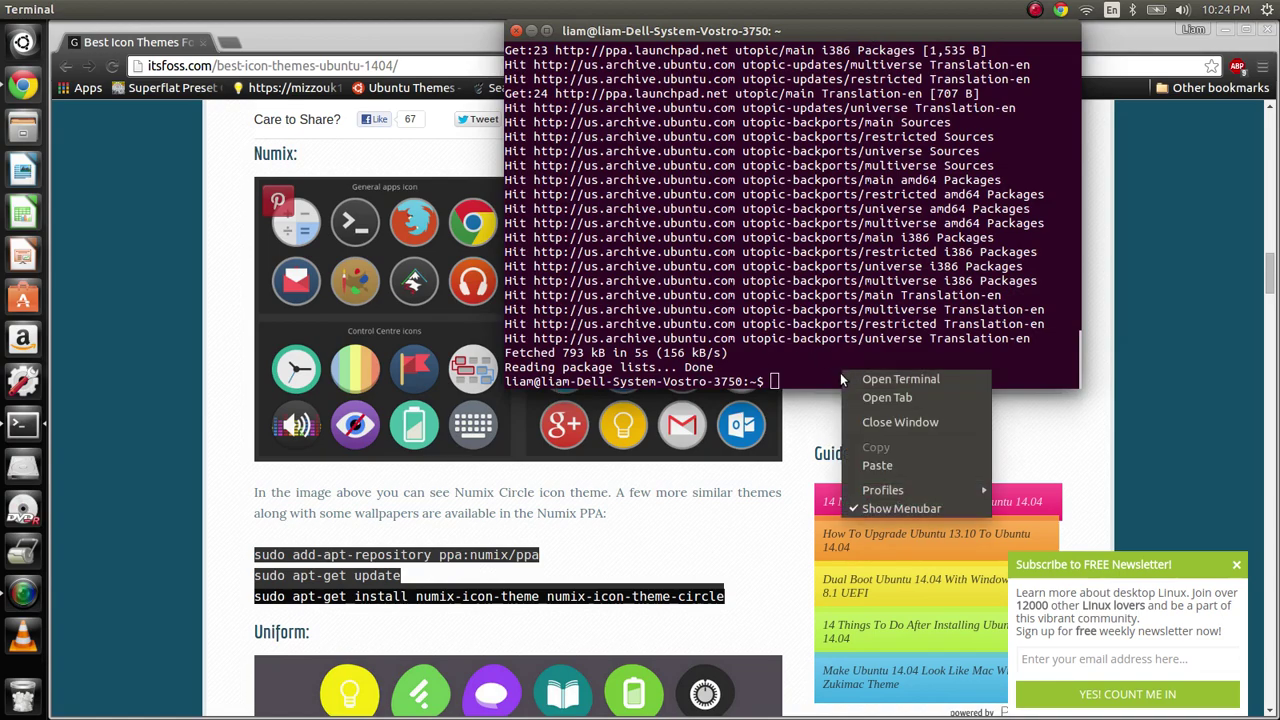
click(879, 467)
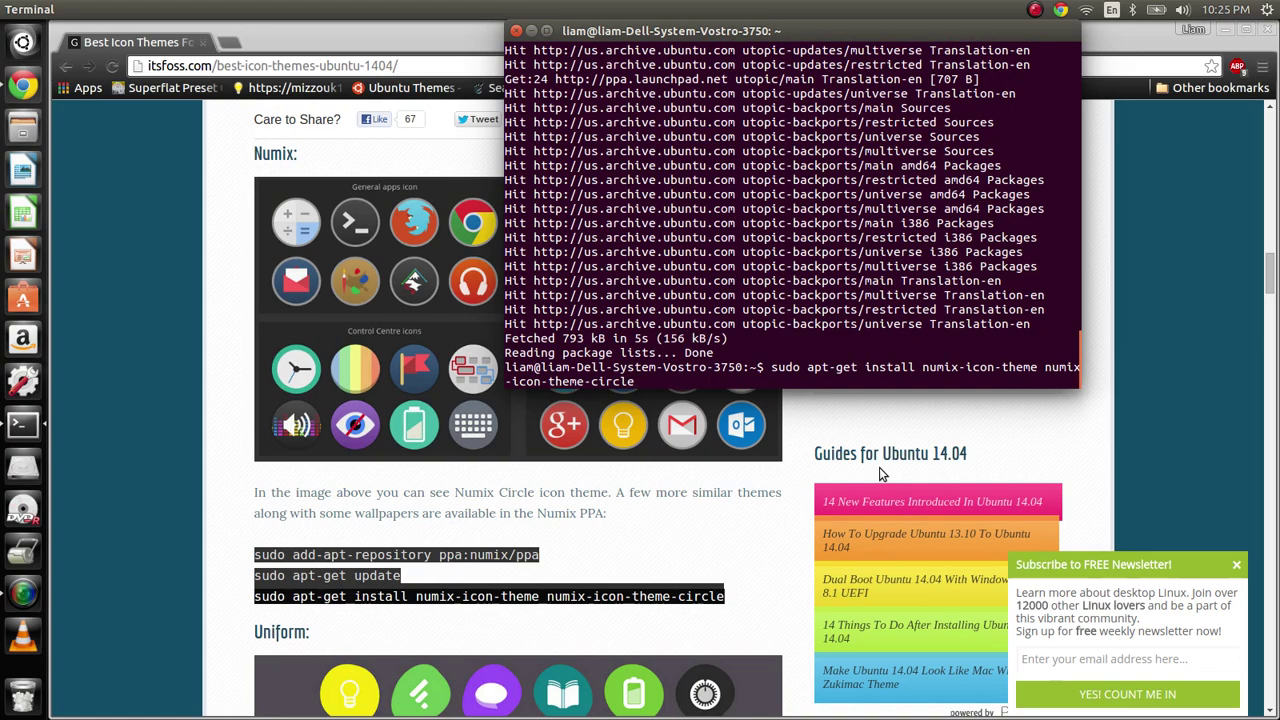
key(Return)
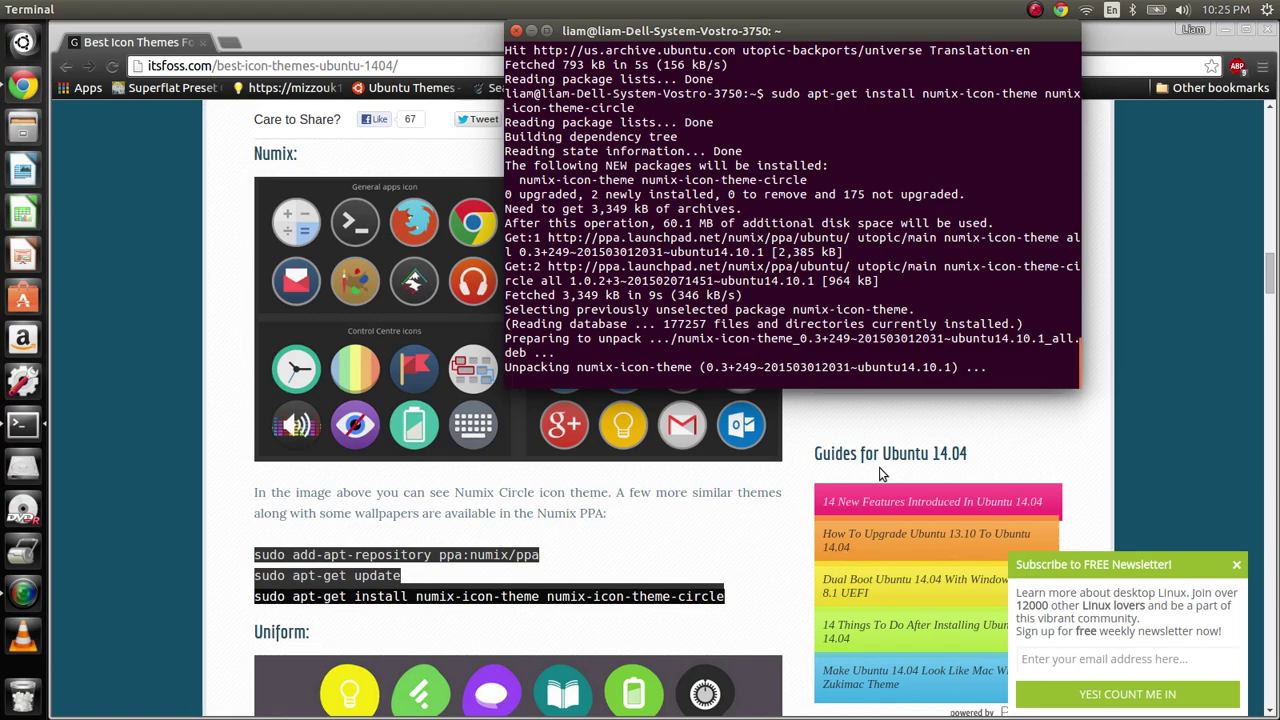
Collapse the newsletter pop-up on the article page and return to the terminal.
scroll(885, 469, down, 1)
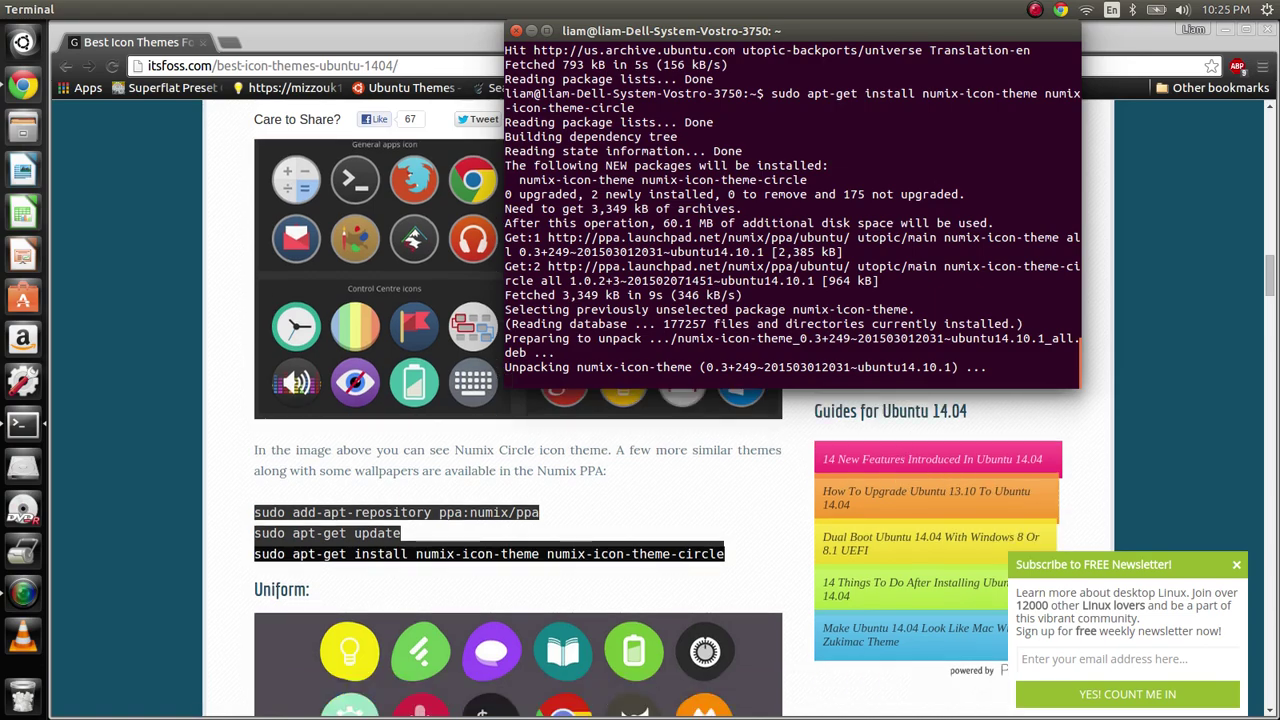
click(1236, 564)
scroll(1030, 530, down, 1)
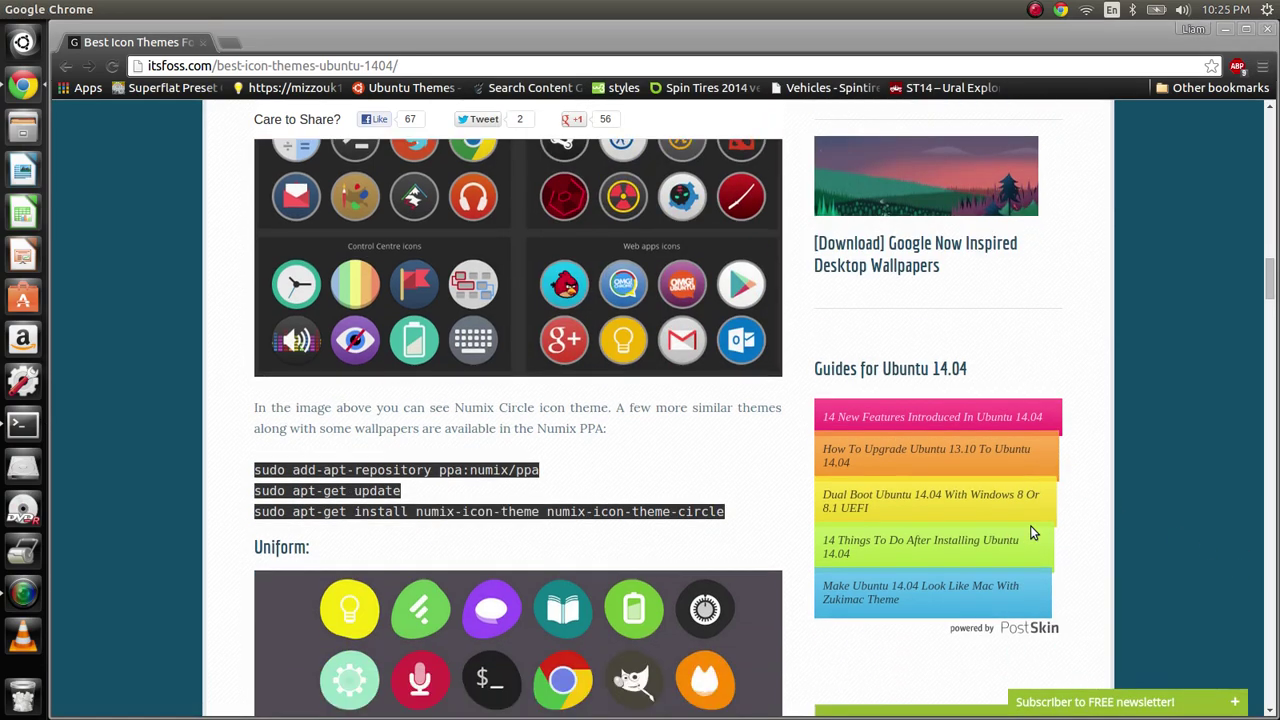
click(10, 440)
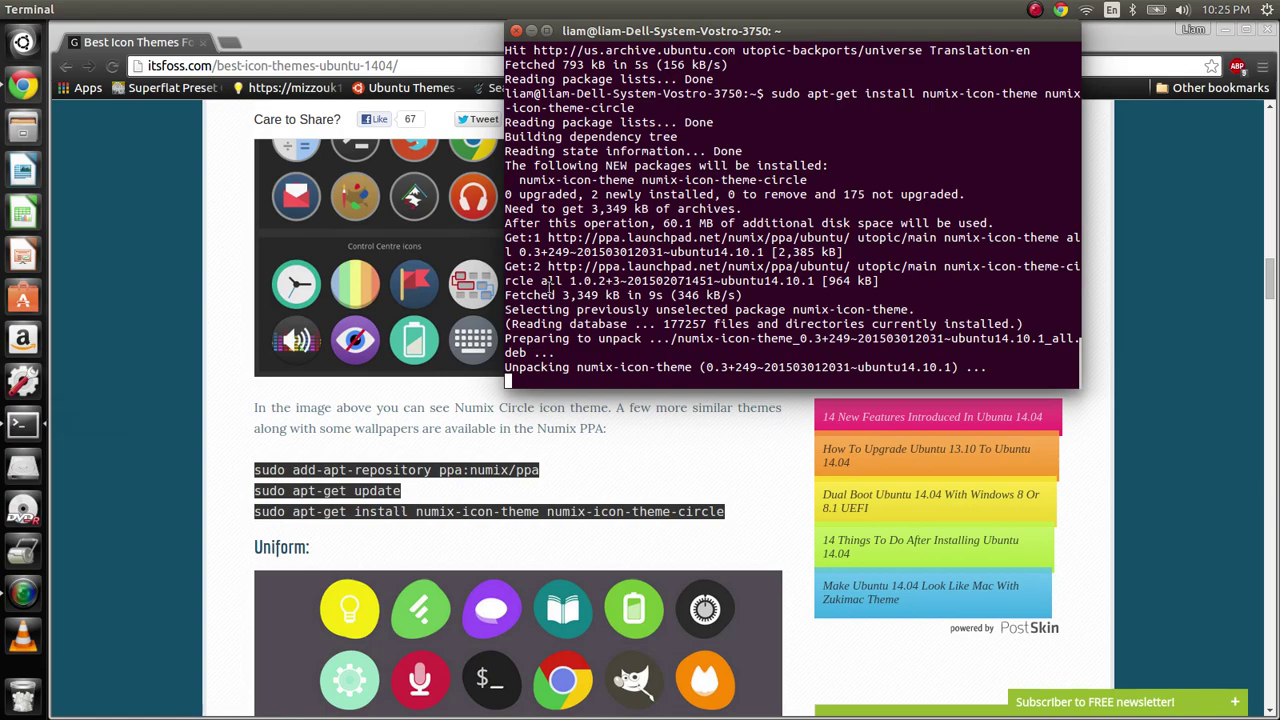
Review the Numix installation output in the terminal and minimize the SimpleScreenRecorder window.
scroll(549, 287, up, 3)
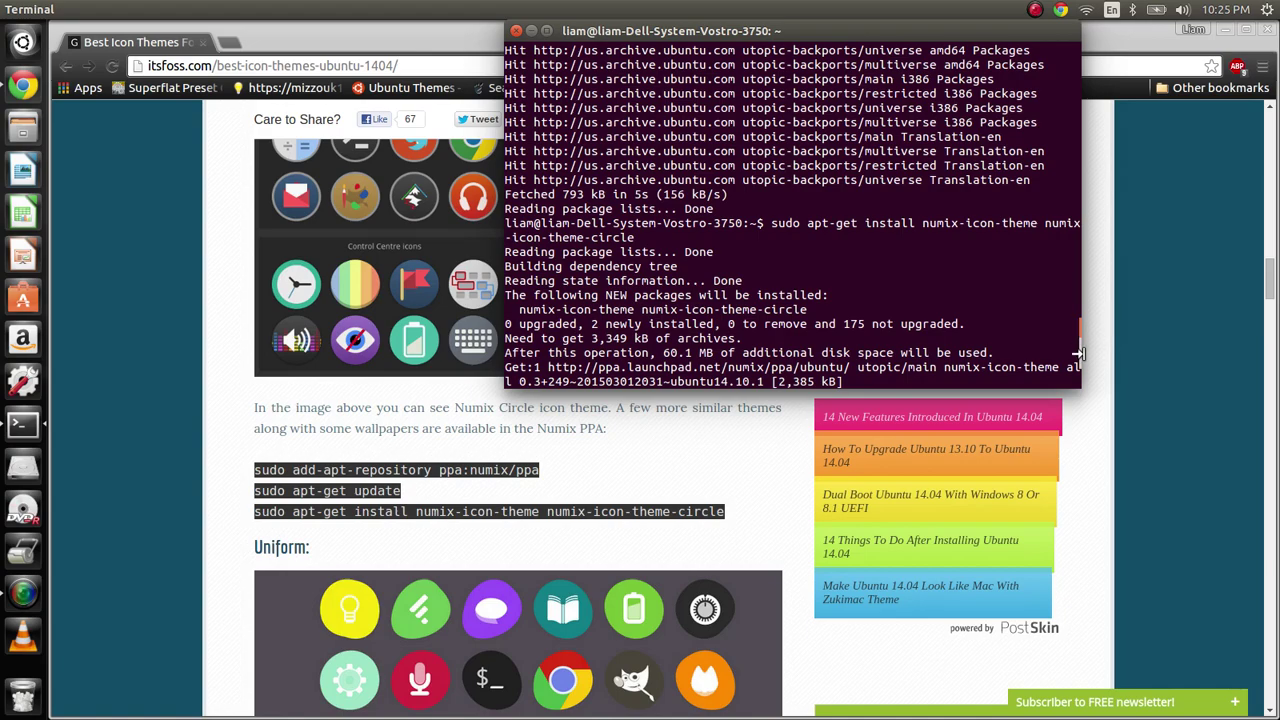
scroll(1084, 372, down, 3)
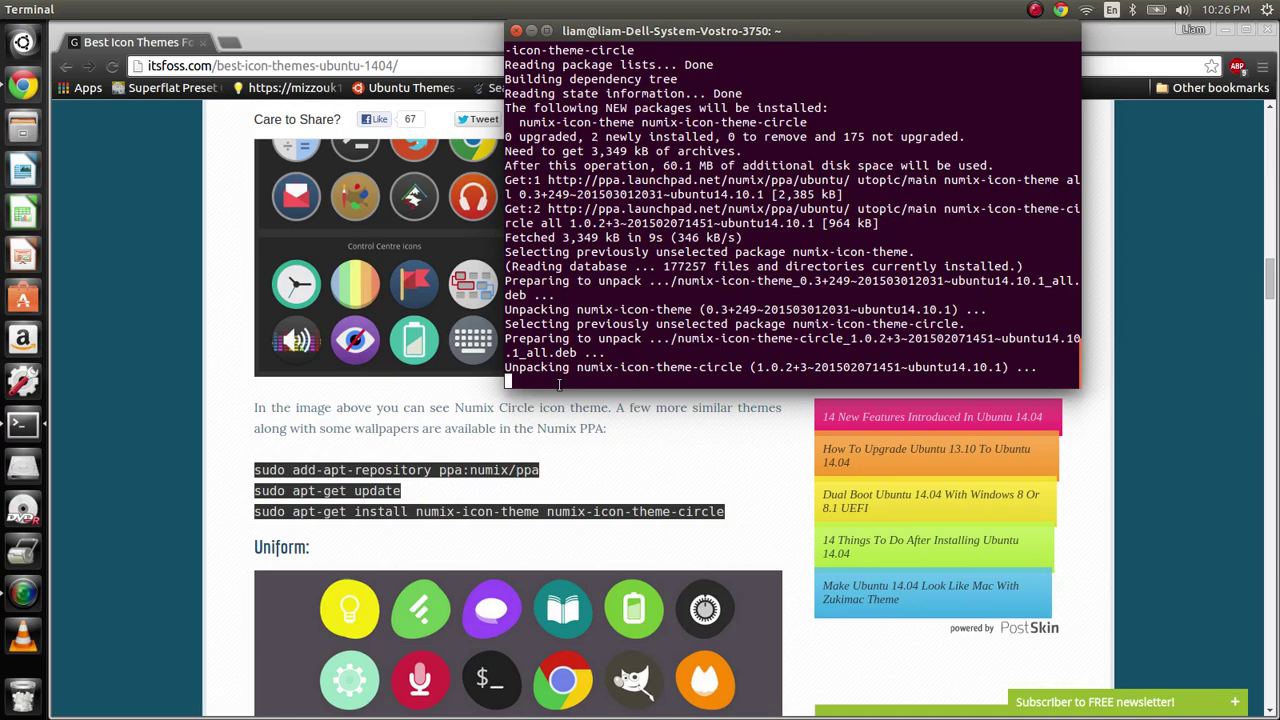
scroll(638, 208, up, 1)
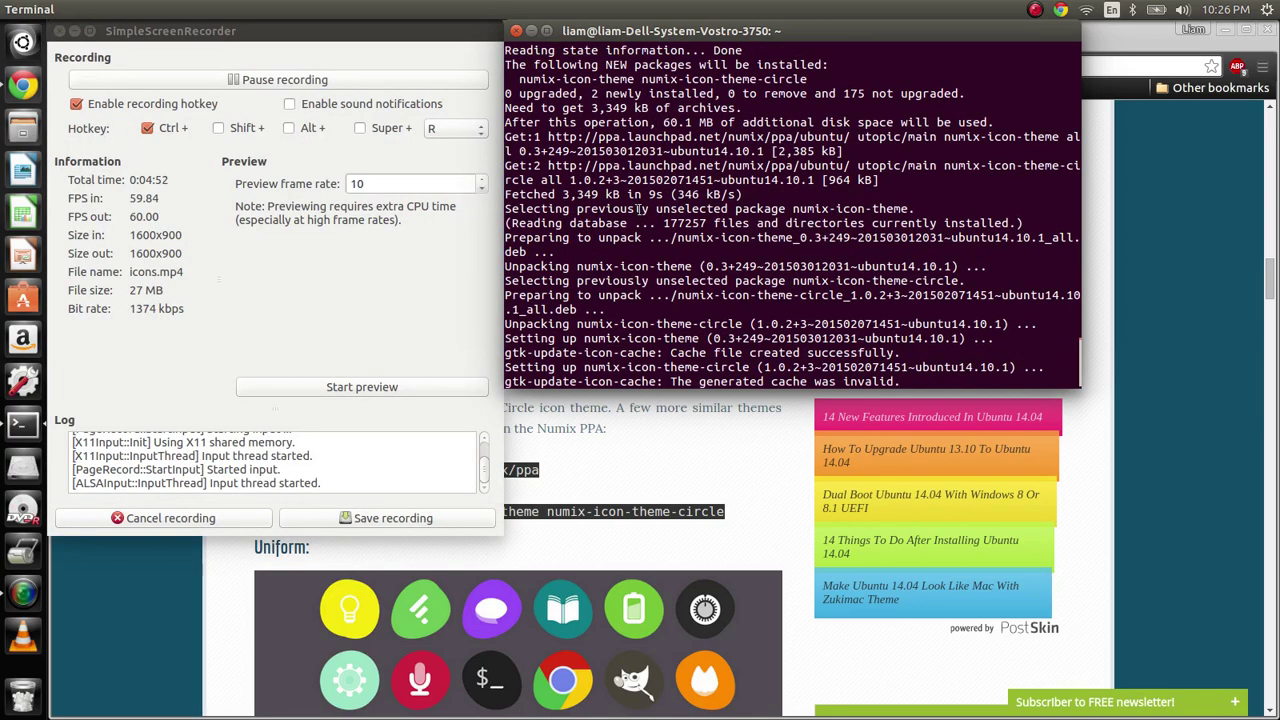
scroll(540, 240, up, 2)
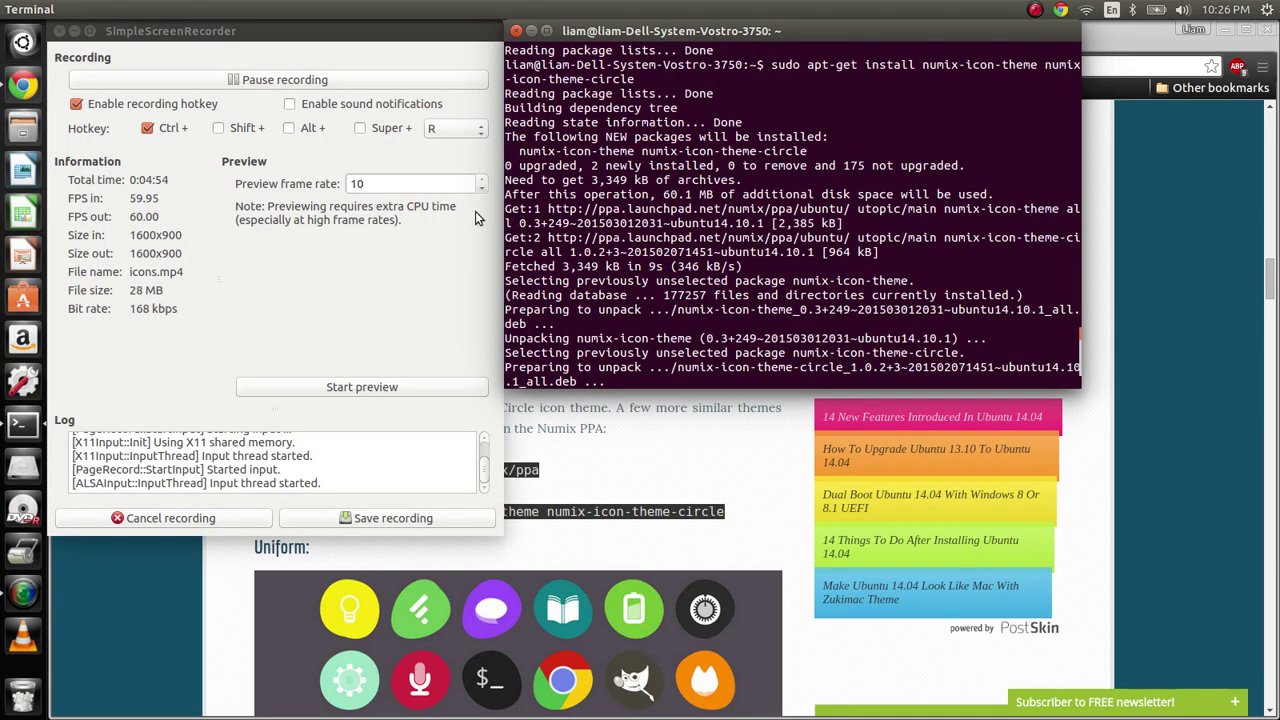
click(76, 31)
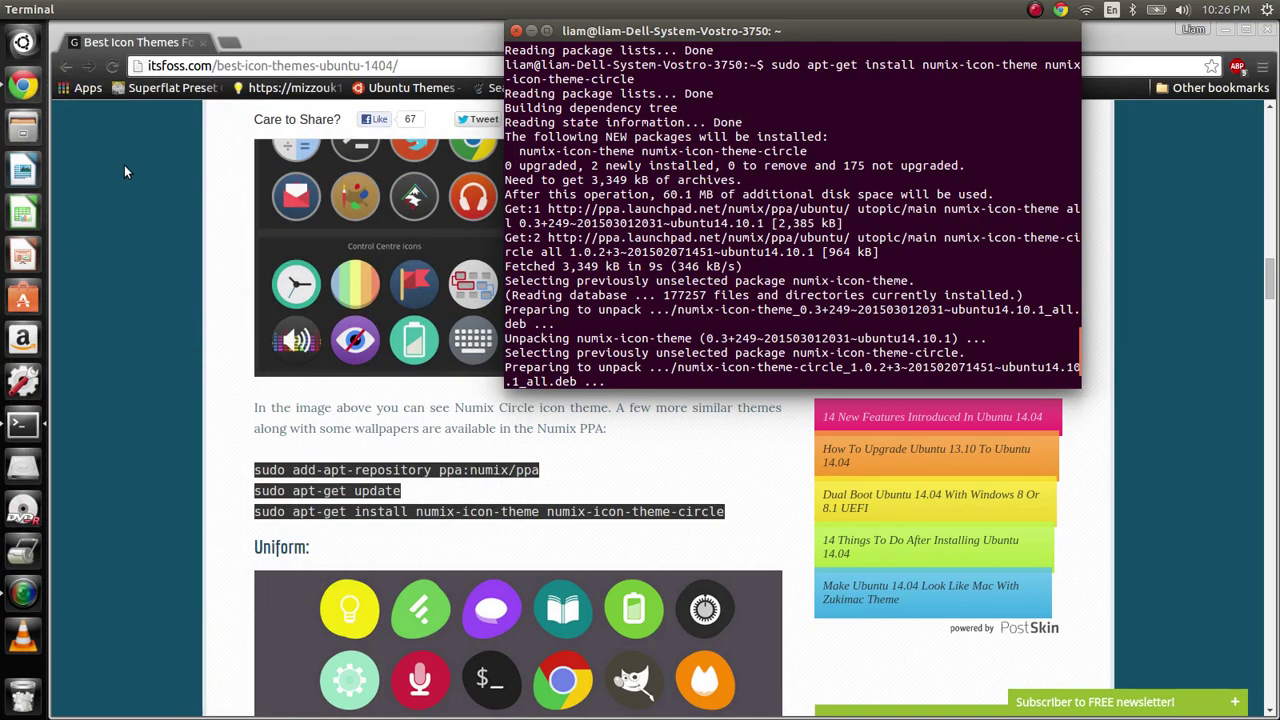
Try to find Unity Tweak Tool by searching the Dash for "unity tweak", and close the Dash.
click(25, 45)
text(unity)
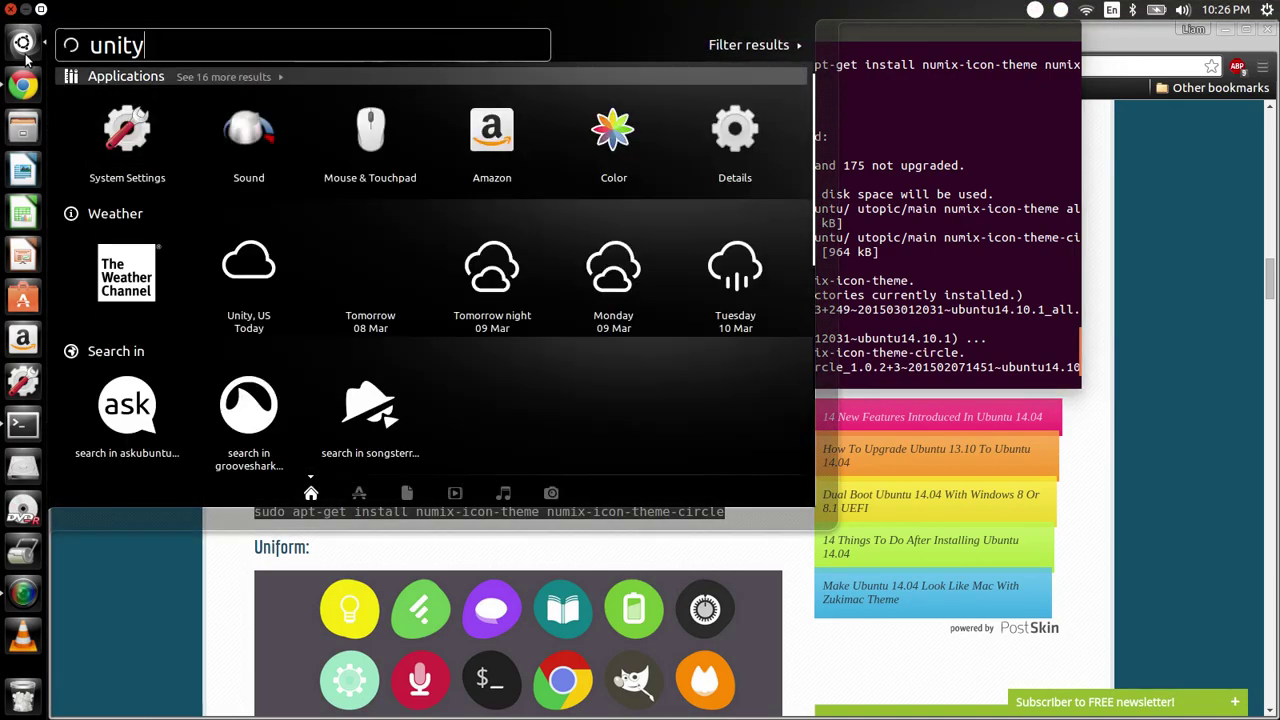
text( tweak)
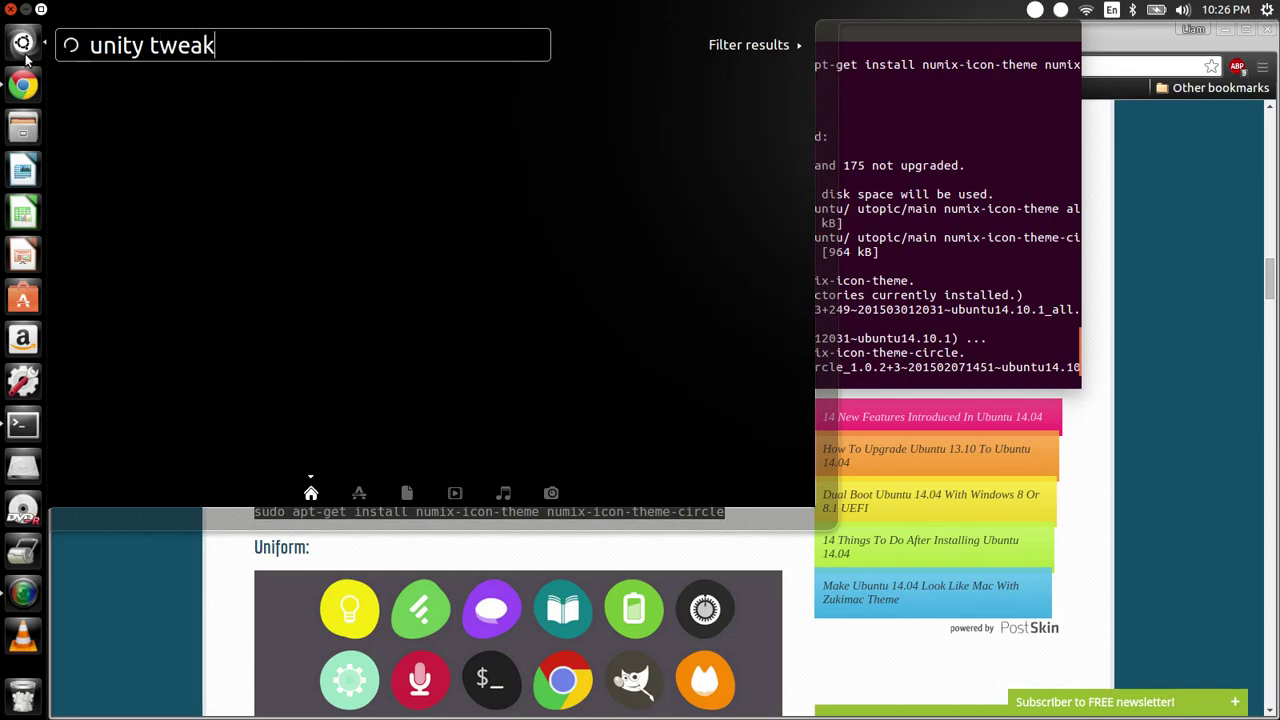
key(BackSpace)
key(BackSpace)
key(BackSpace)
key(BackSpace)
key(BackSpace)
key(BackSpace)
key(BackSpace)
key(BackSpace)
key(BackSpace)
key(BackSpace)
key(BackSpace)
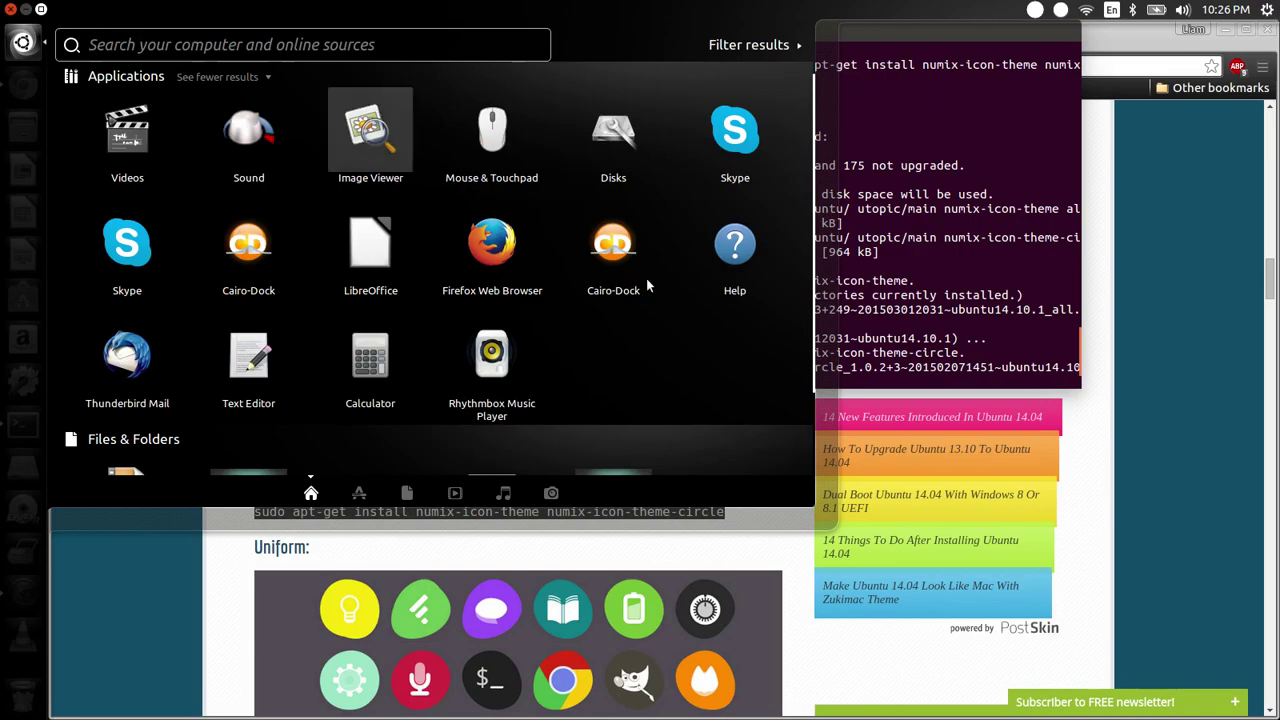
click(932, 308)
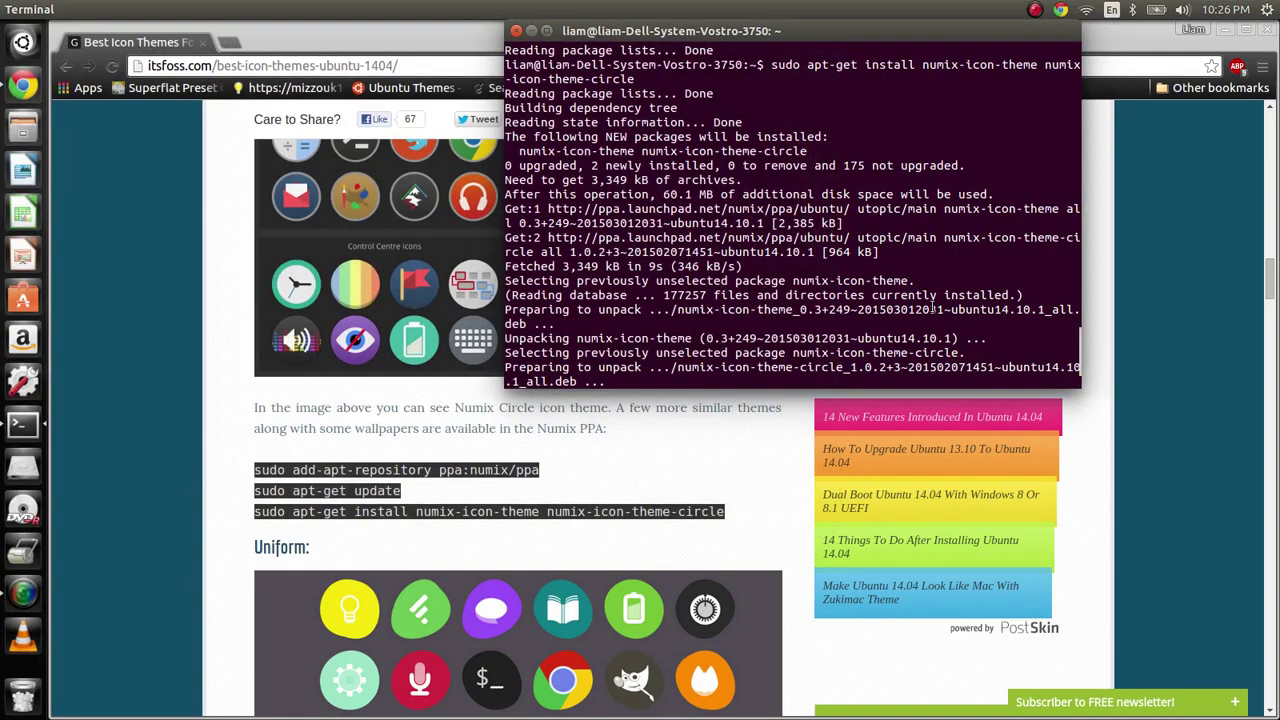
Launch Unity Tweak Tool with the unity-tweak-tool command and open its icon theme settings.
text(unity-)
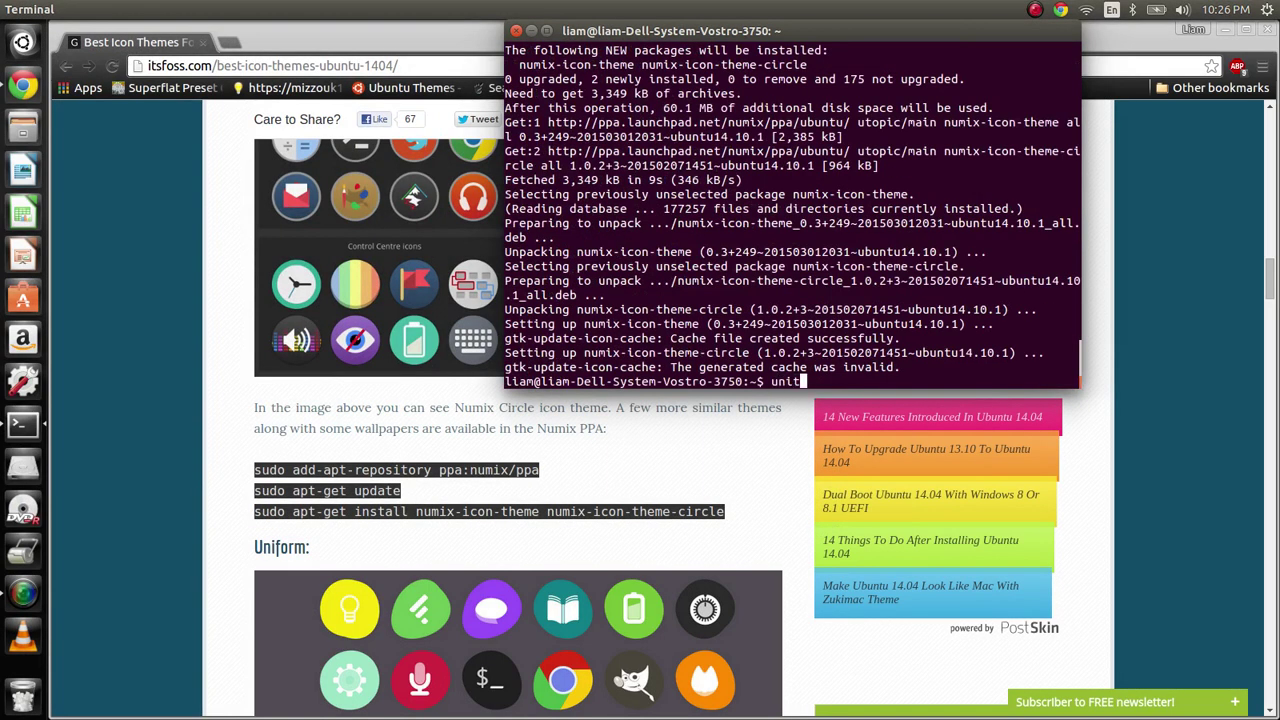
text(tweak-tool)
key(Return)
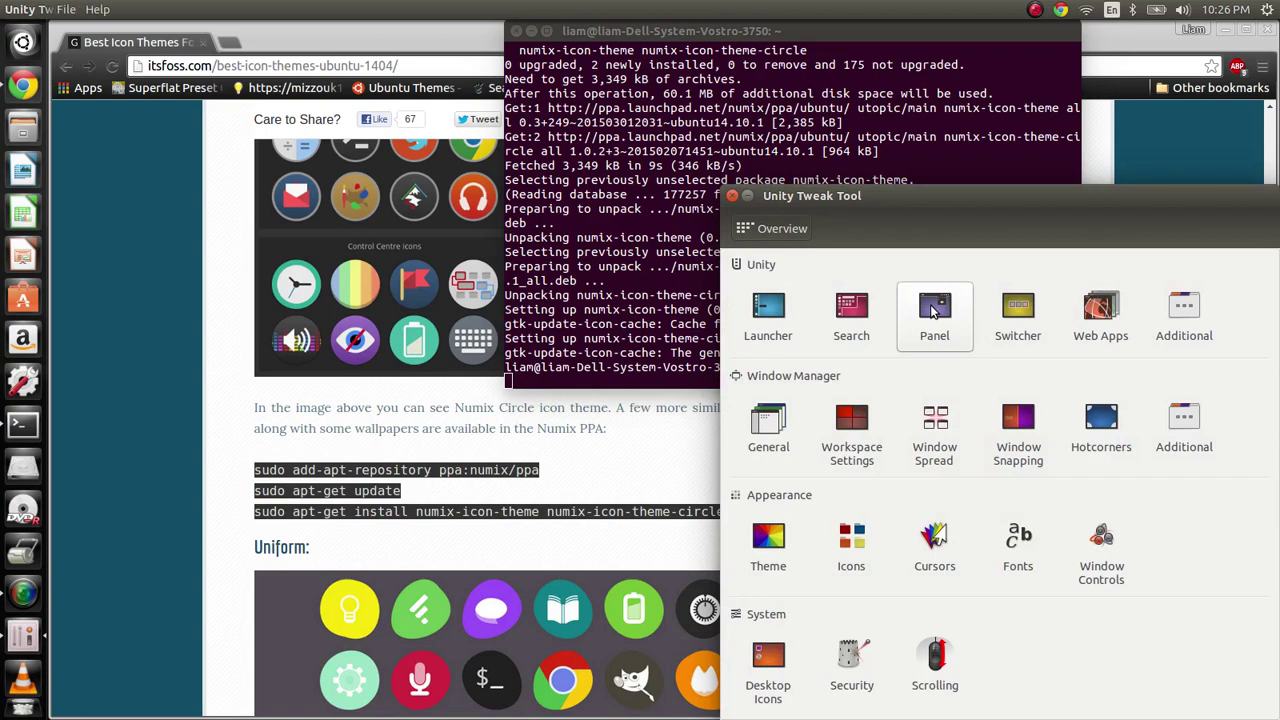
click(851, 535)
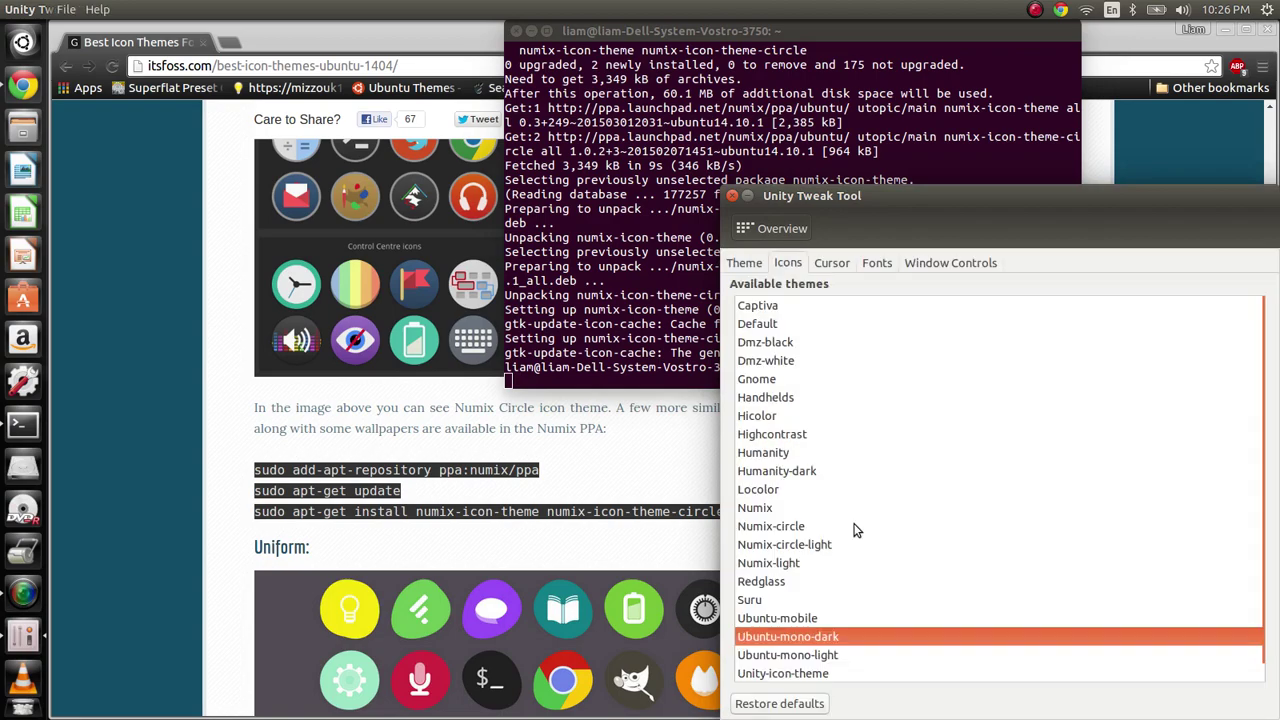
Try out the Numix-circle, Numix, Numix-circle-light, Numix-light and Redglass icon themes.
scroll(771, 487, down, 1)
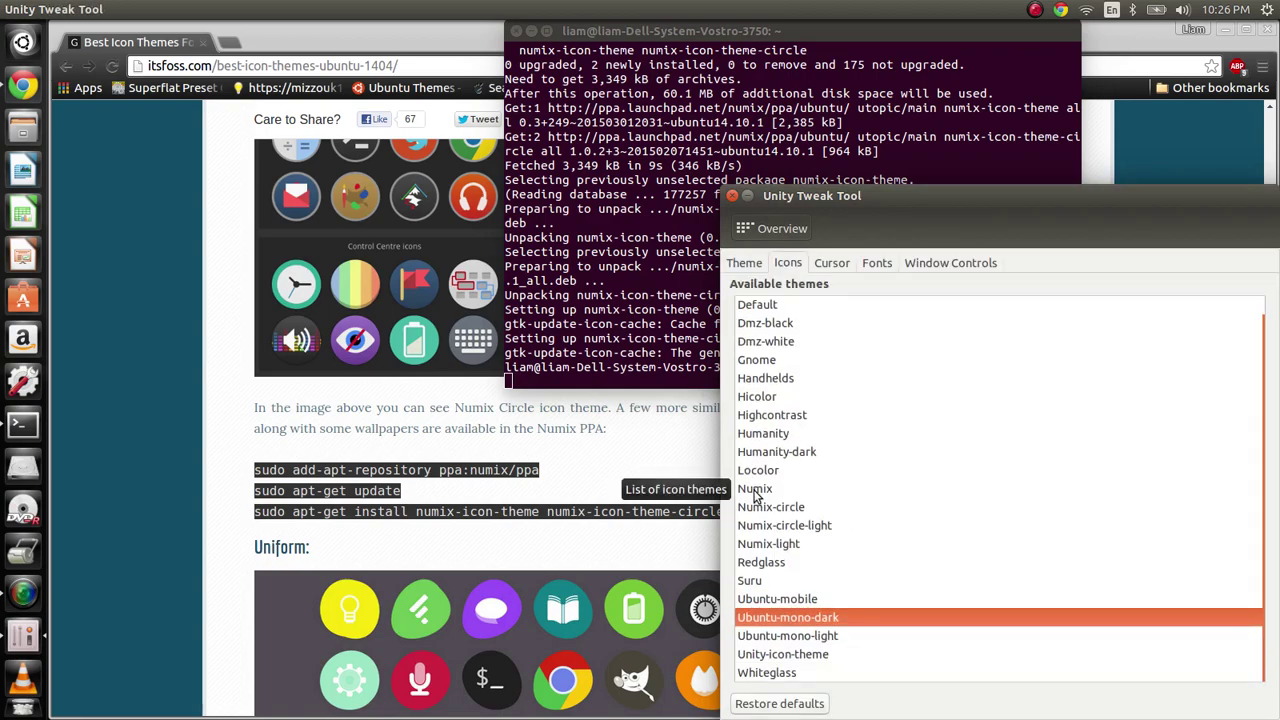
click(759, 507)
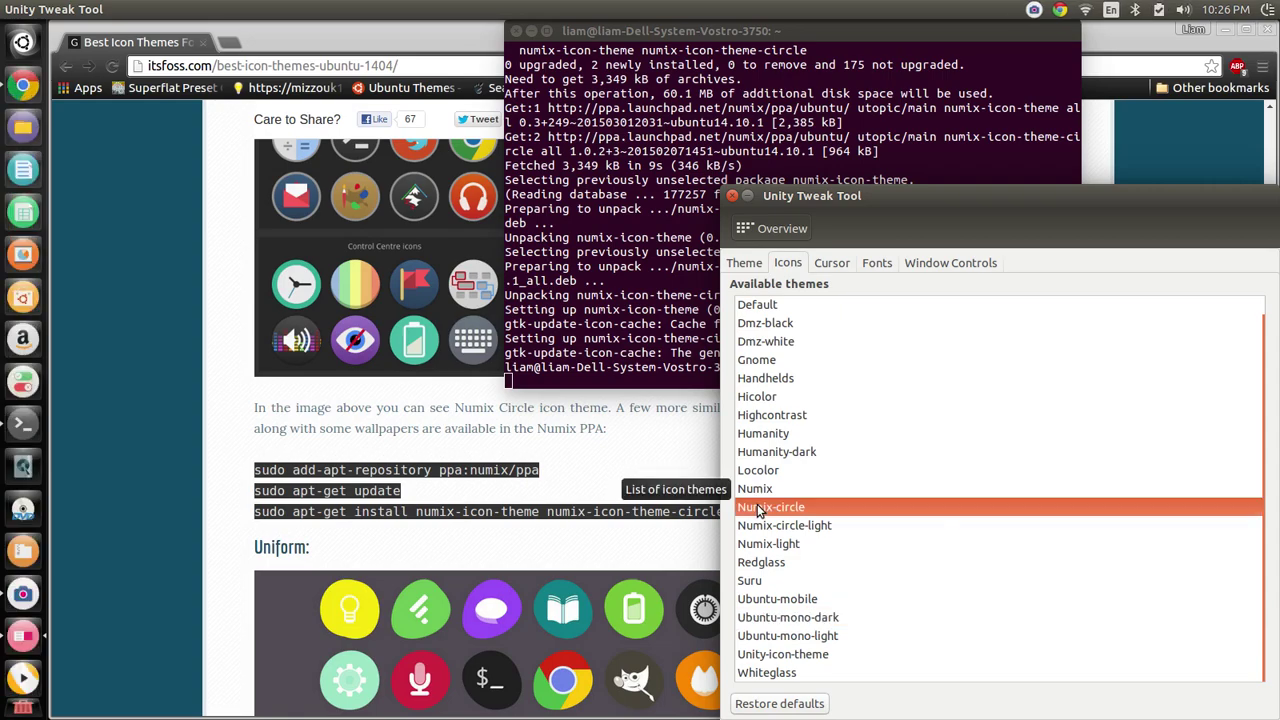
click(758, 490)
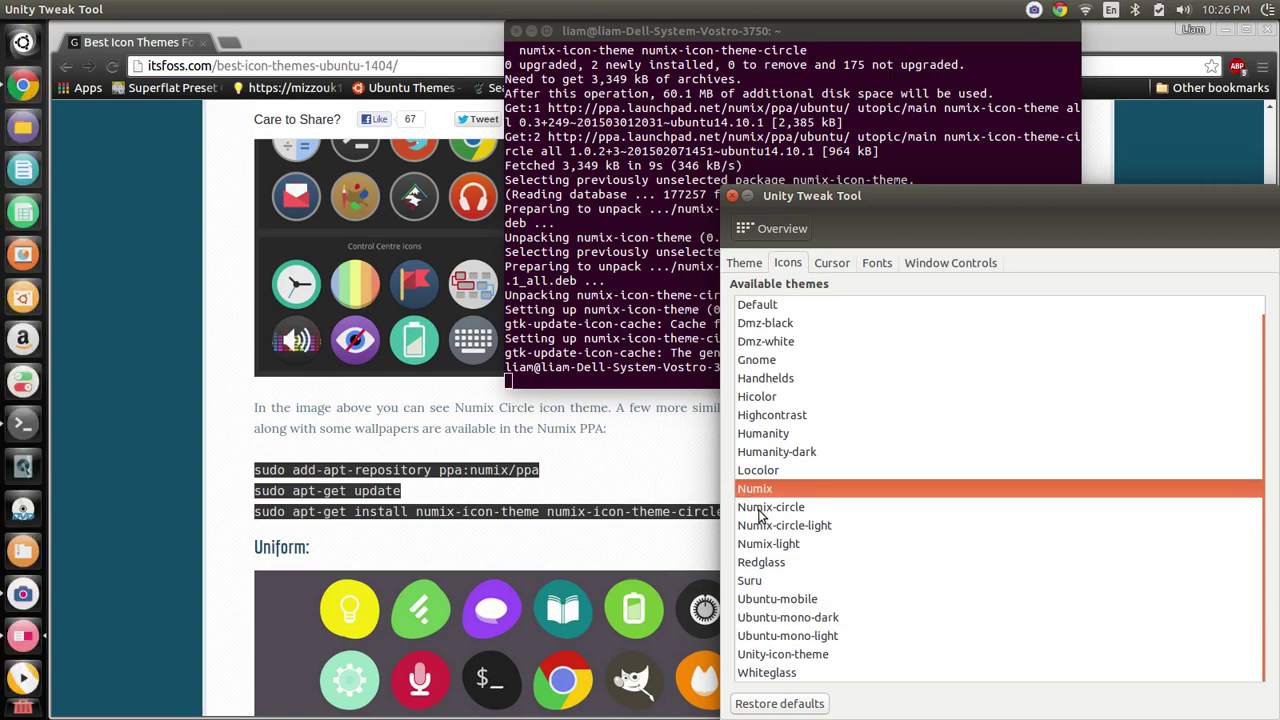
click(767, 527)
click(770, 546)
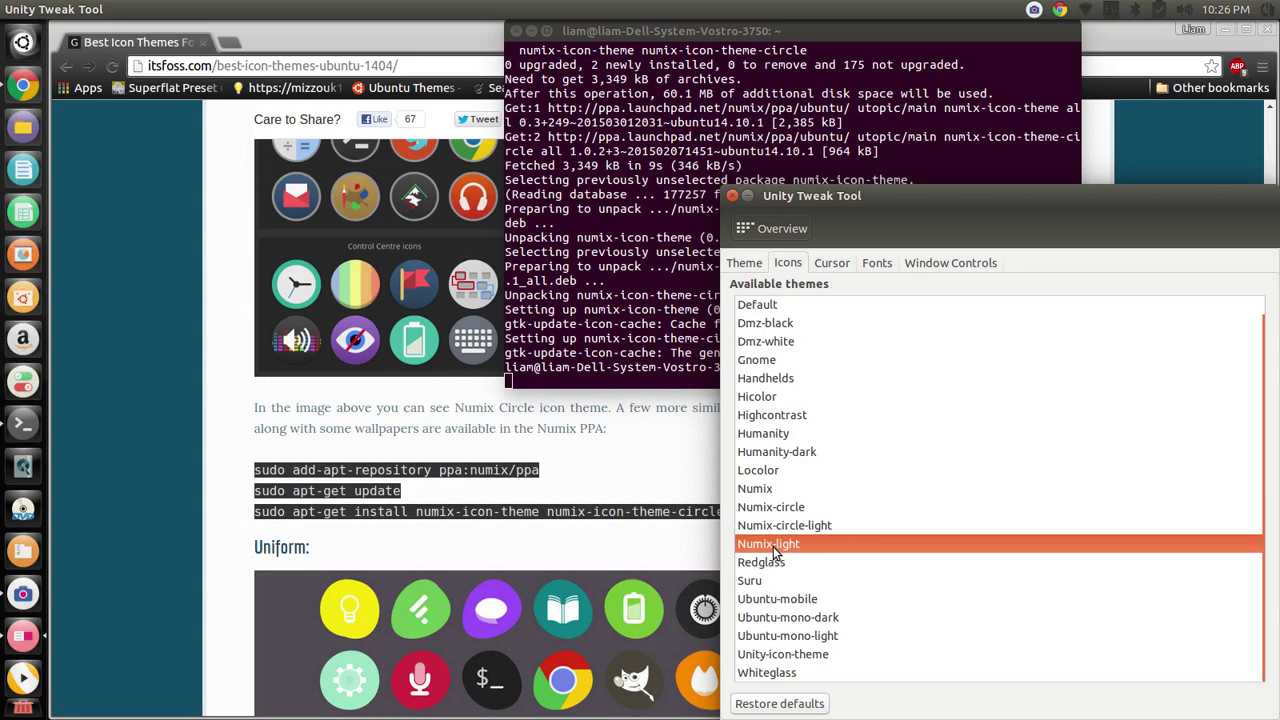
click(764, 563)
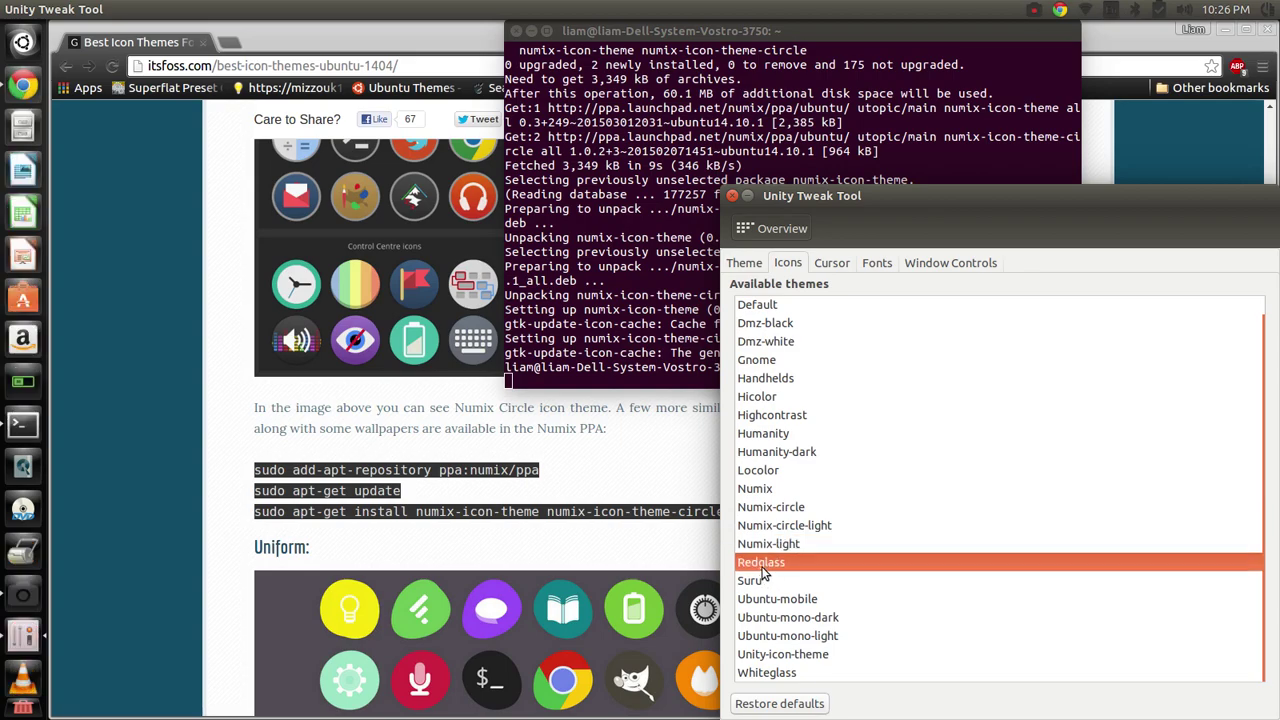
Apply Numix-circle briefly, and settle on the Numix-circle-light icon theme.
scroll(773, 535, up, 1)
click(771, 527)
click(772, 544)
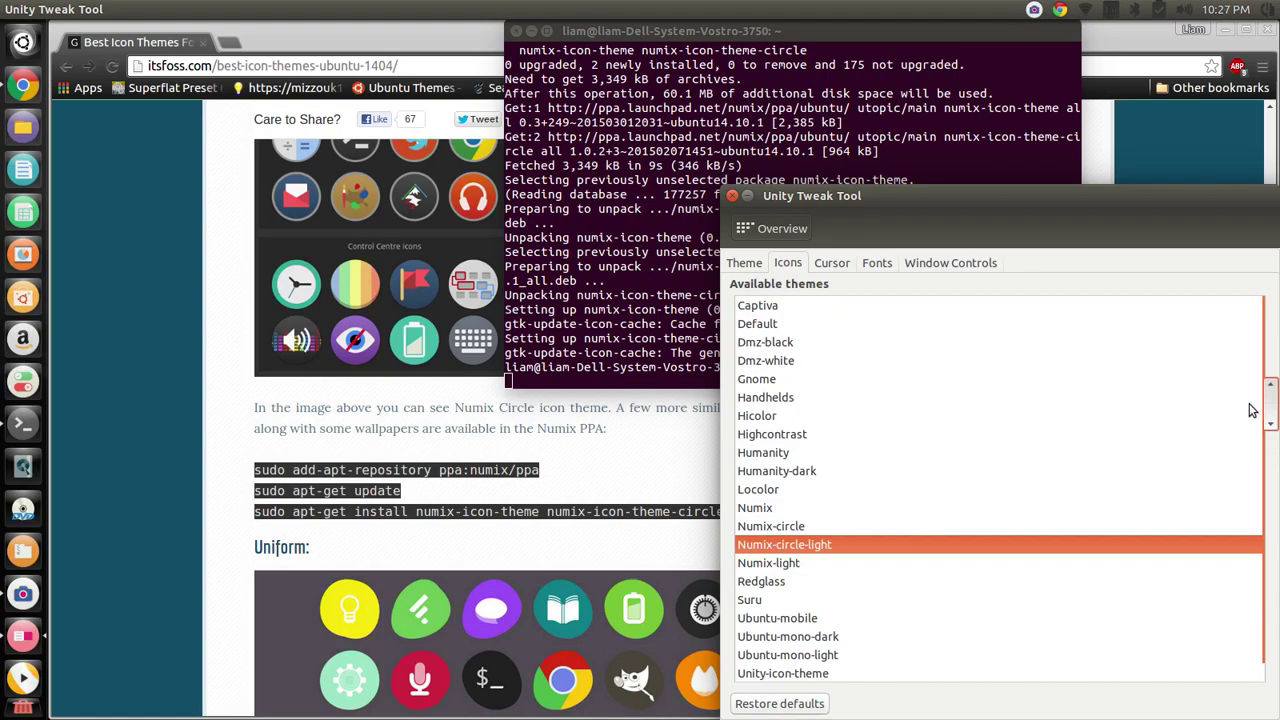
Look at the rest of the icon themes and the available GTK themes, and return to the overview.
scroll(1234, 410, down, 1)
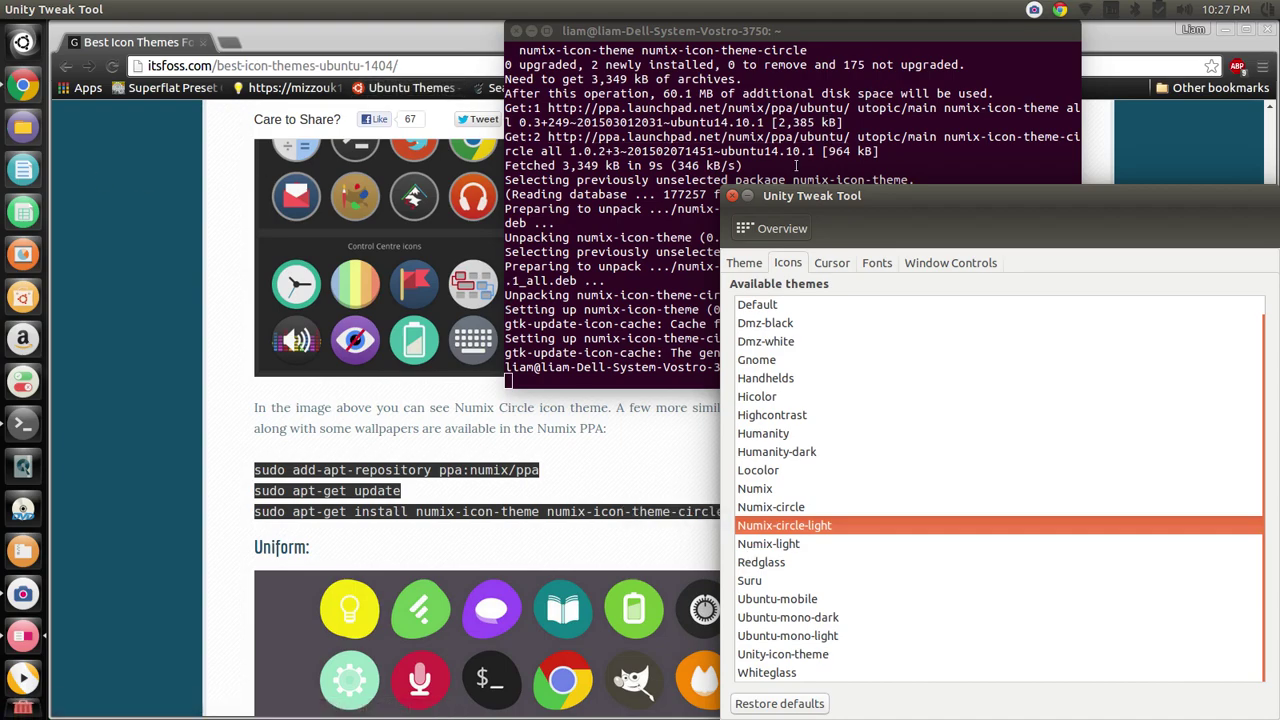
click(745, 264)
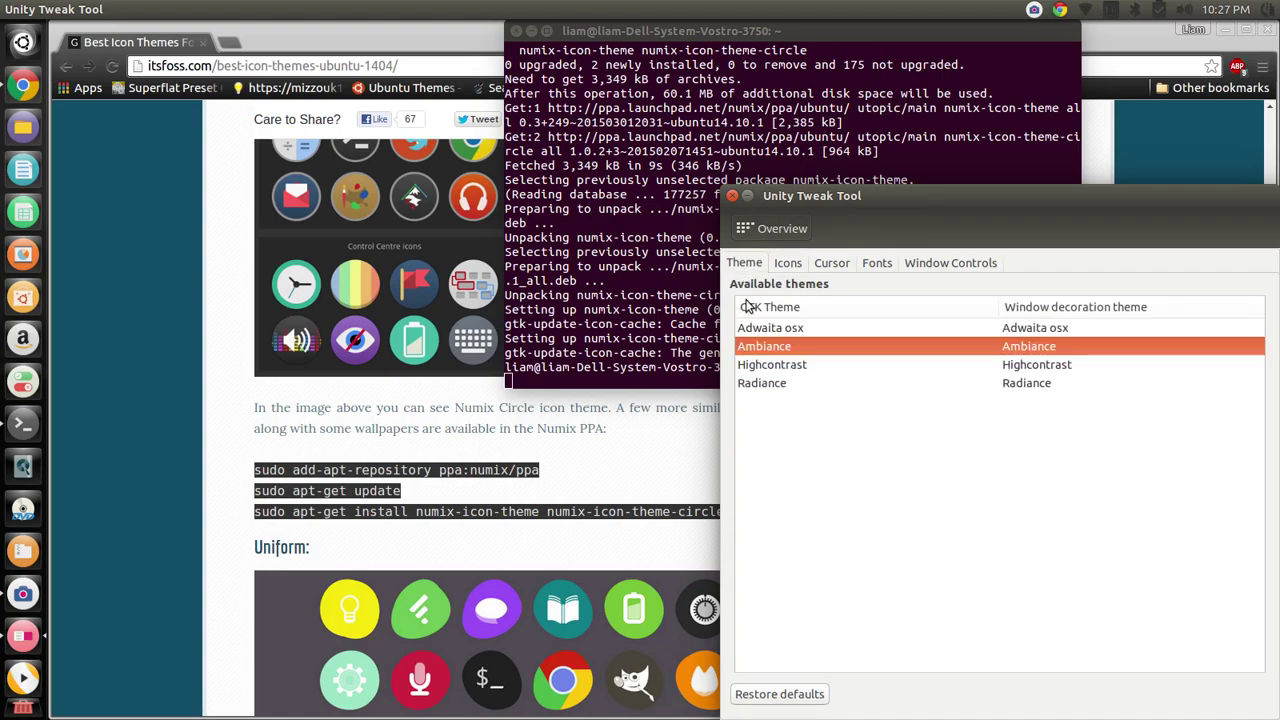
click(782, 229)
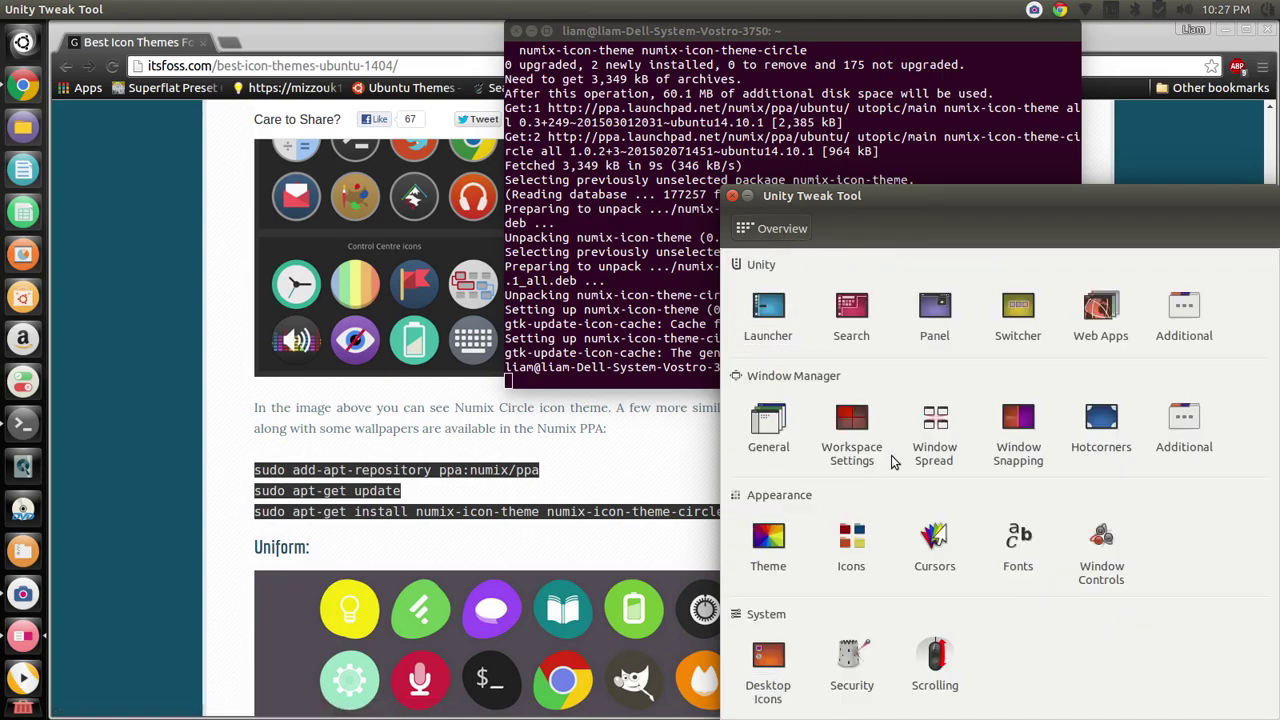
Open the Unity launcher settings, try the launcher's transparency level at its minimum, and return it to the maximum.
click(766, 334)
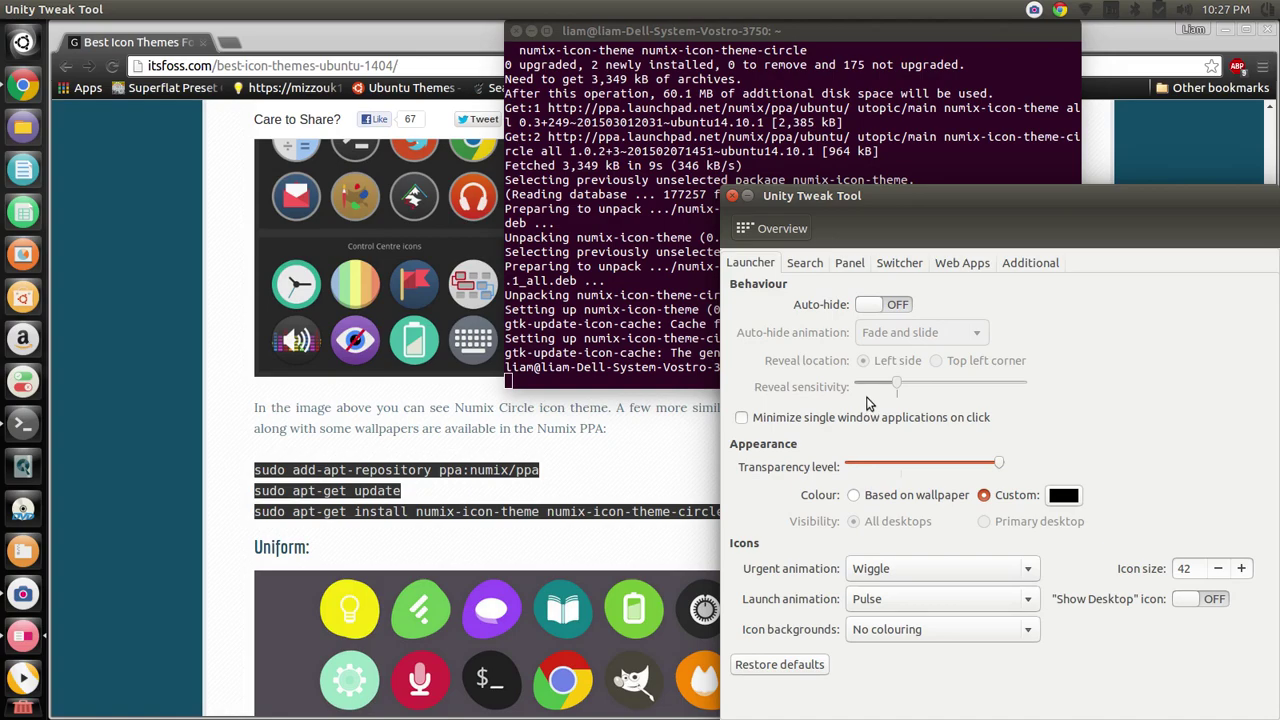
drag(998, 463, 790, 494)
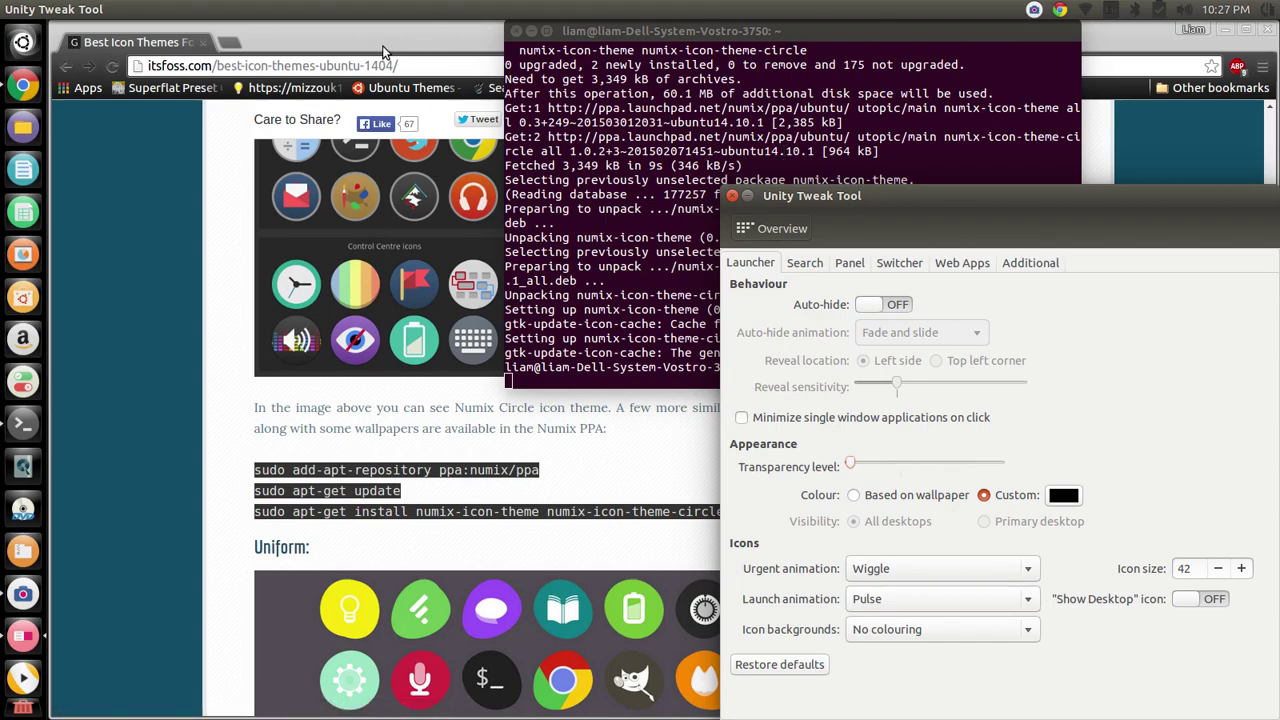
drag(852, 463, 1002, 470)
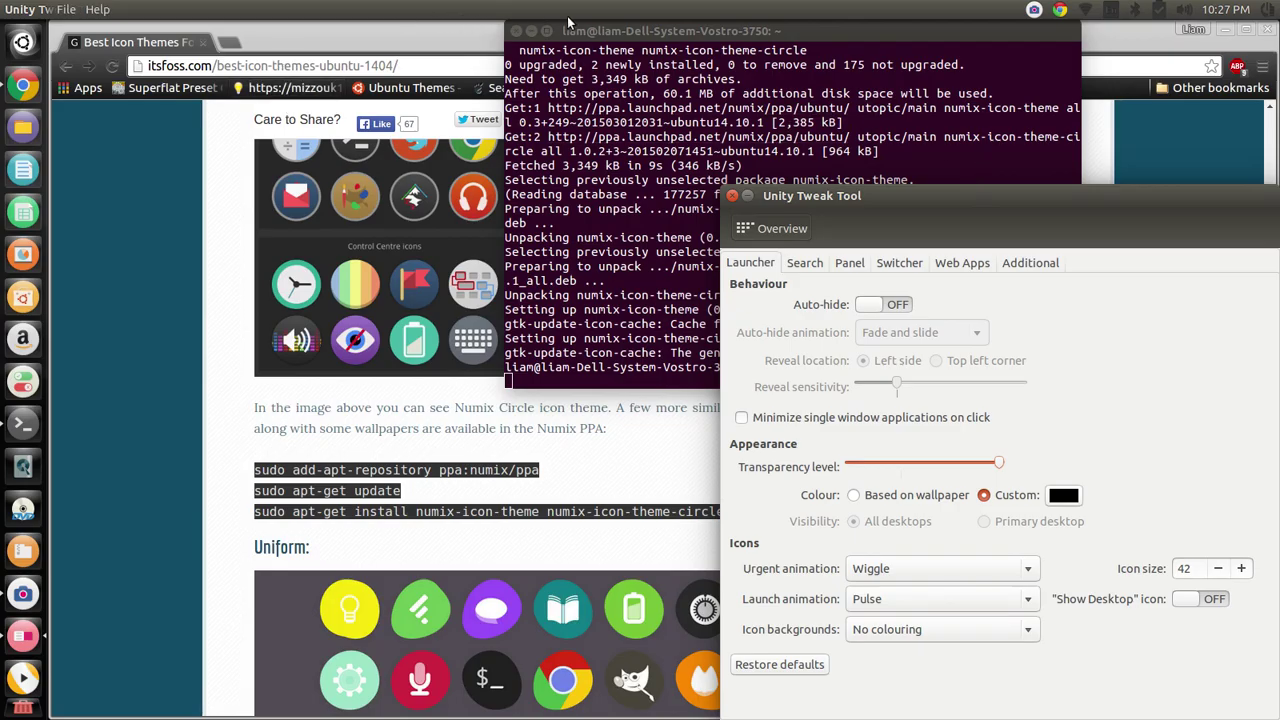
Move the terminal window clear of the web page's top edge and close it, ending the running unity-tweak-tool process.
drag(595, 40, 652, 259)
click(576, 257)
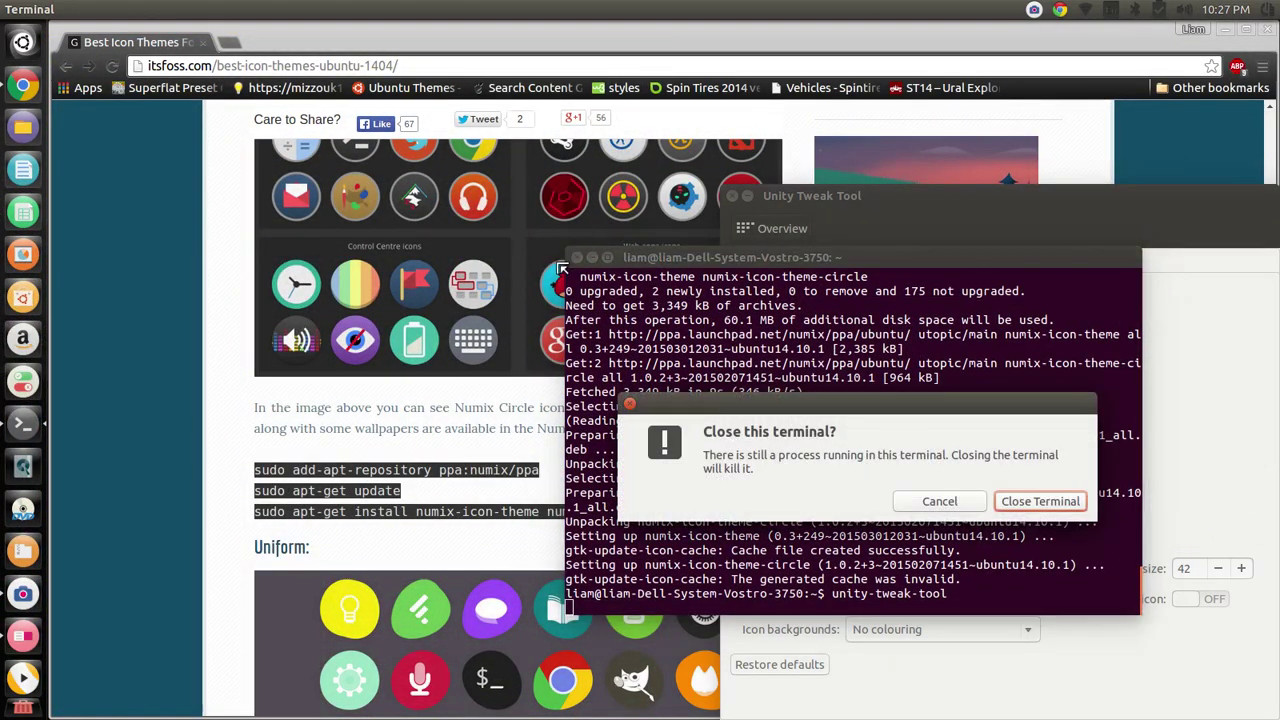
scroll(549, 291, down, 2)
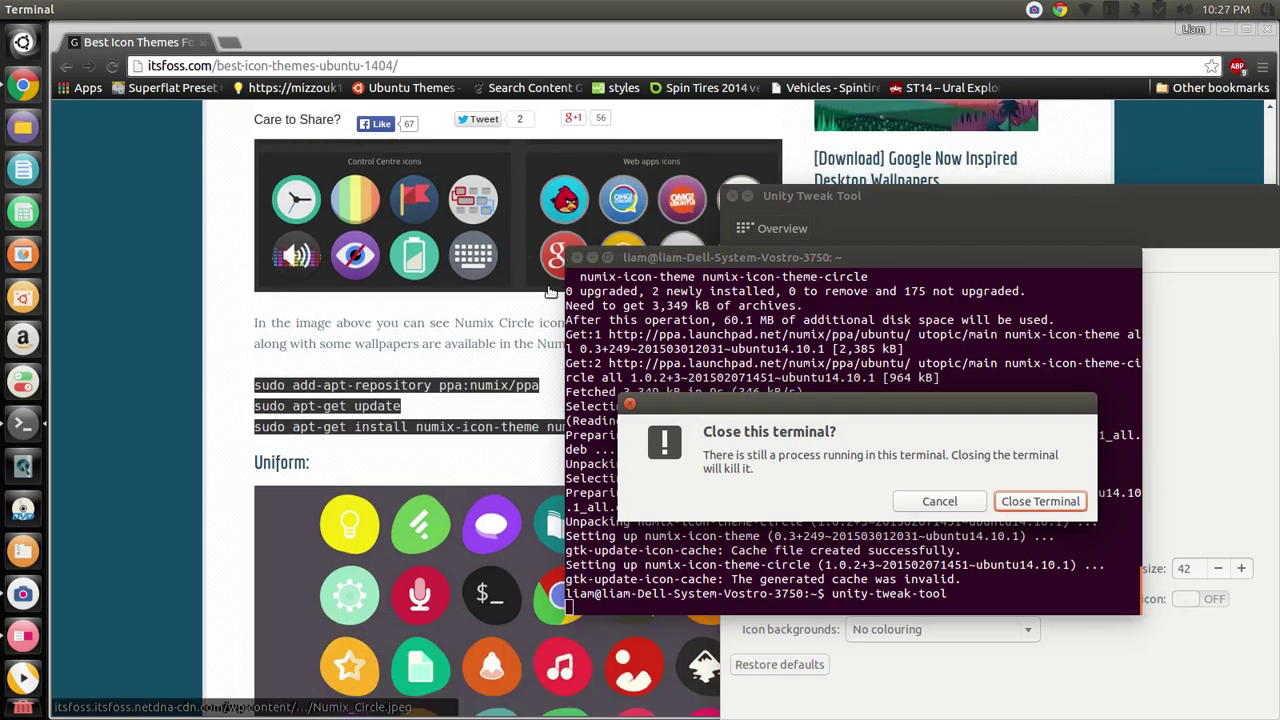
click(1028, 504)
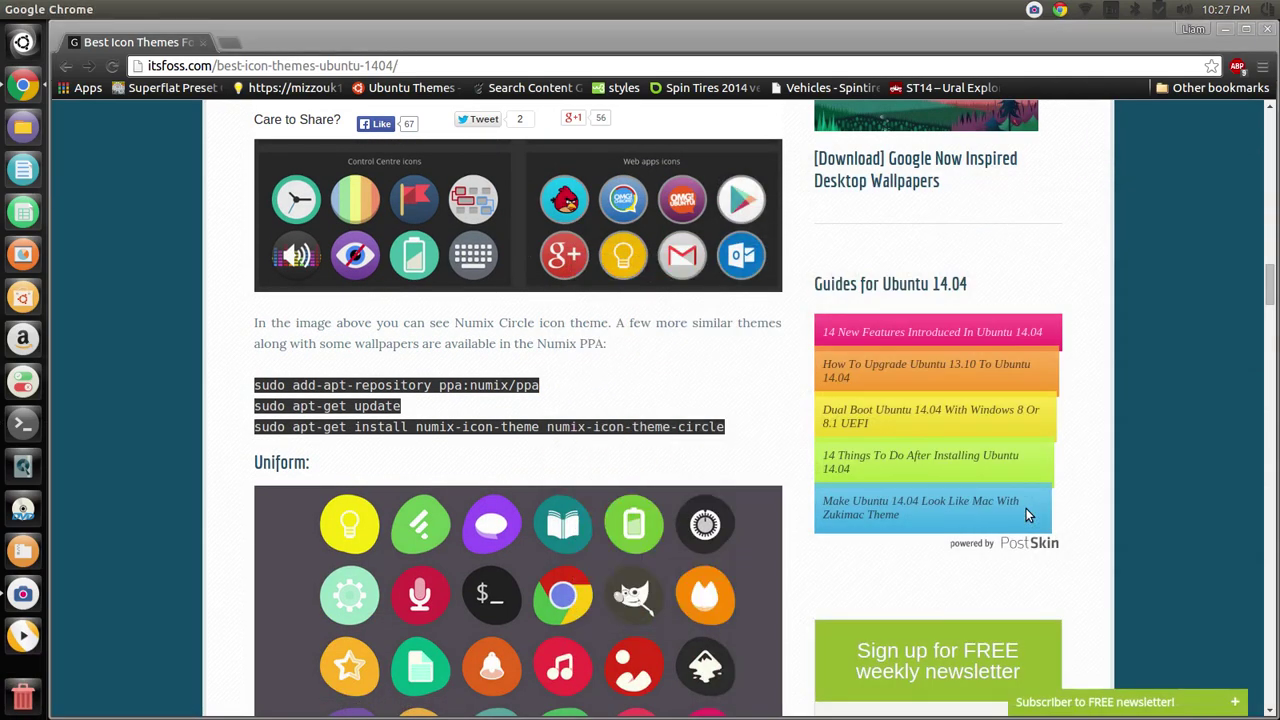